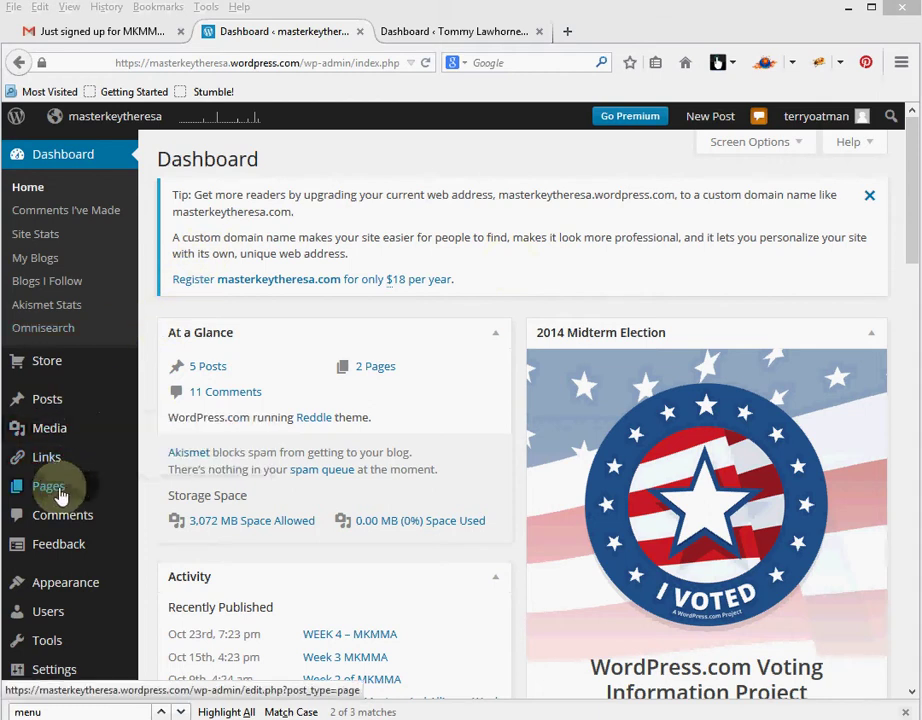
- Open the live masterkeytheresa blog in a separate browser tab and view its front page
{"action": "mouse_move", "coordinate": [52, 490]}
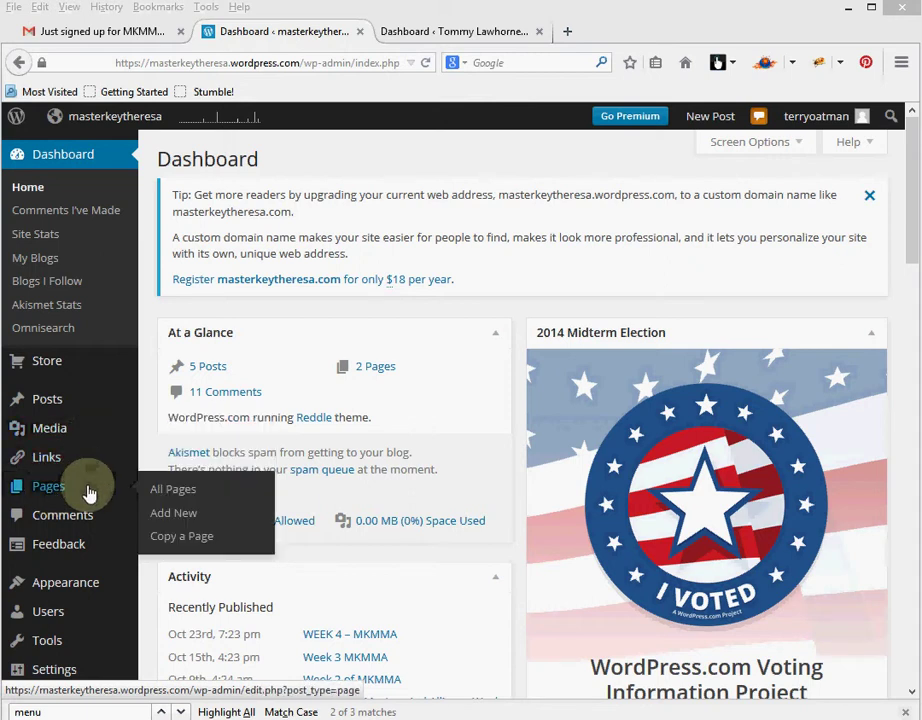
{"action": "right_click", "coordinate": [112, 118]}
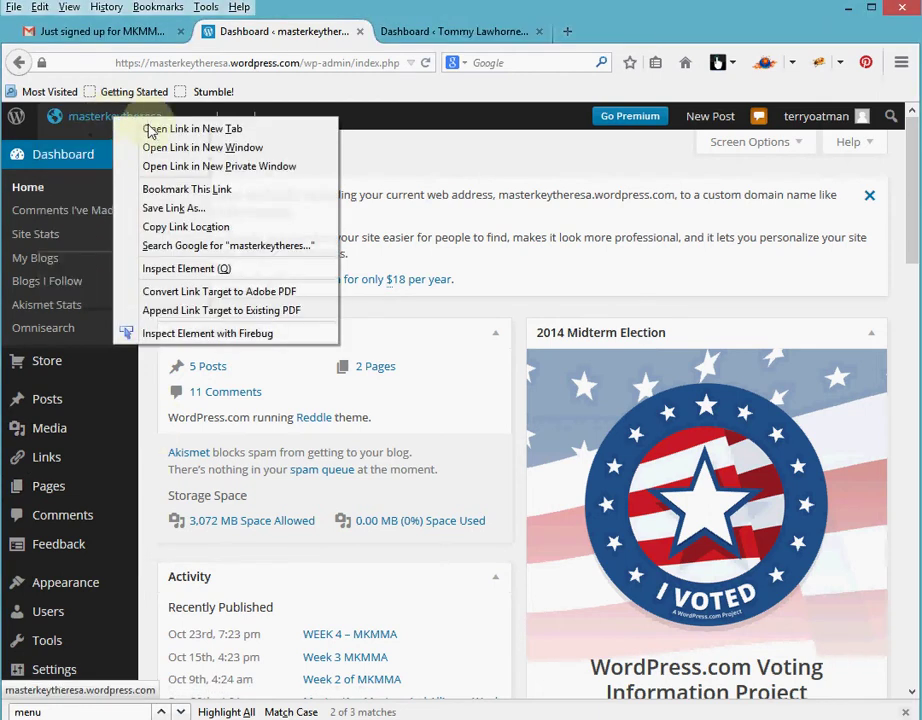
{"action": "left_click", "coordinate": [155, 134]}
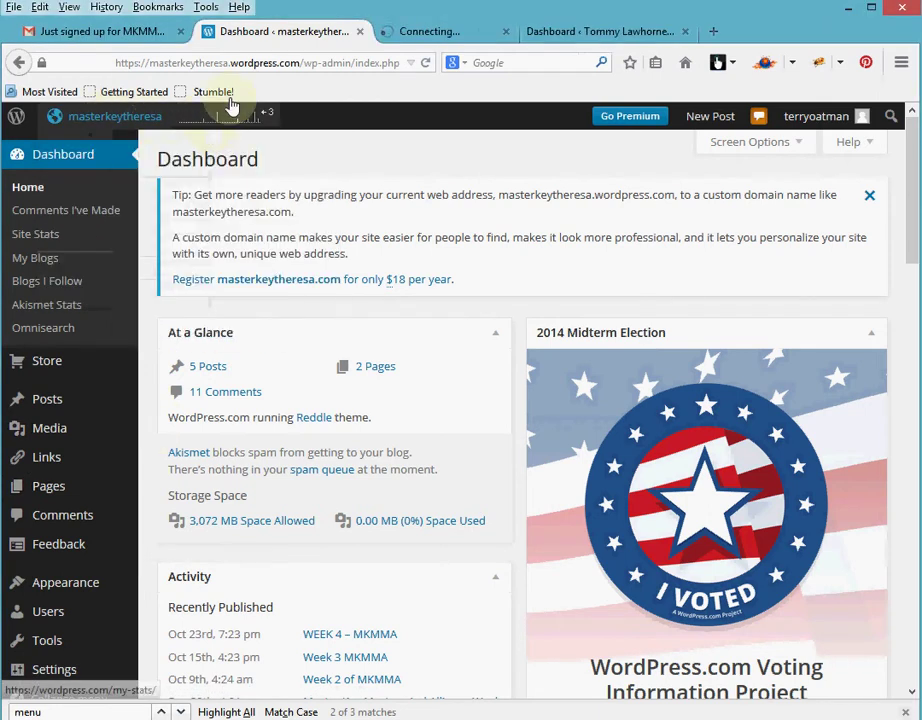
{"action": "left_click", "coordinate": [423, 40]}
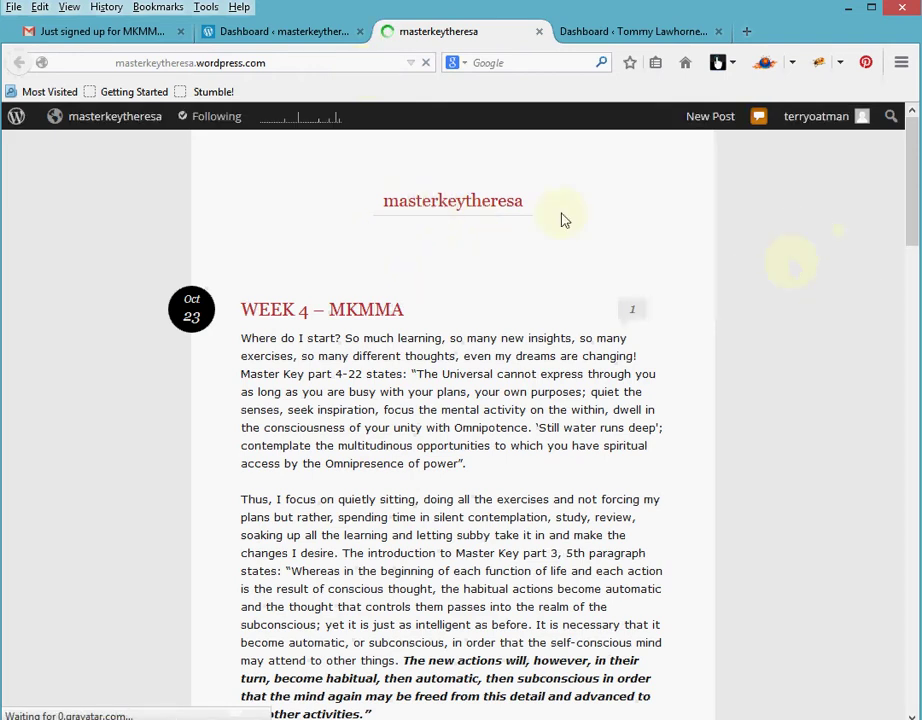
- Return to the blog's dashboard and list all of its pages
{"action": "left_click", "coordinate": [257, 32]}
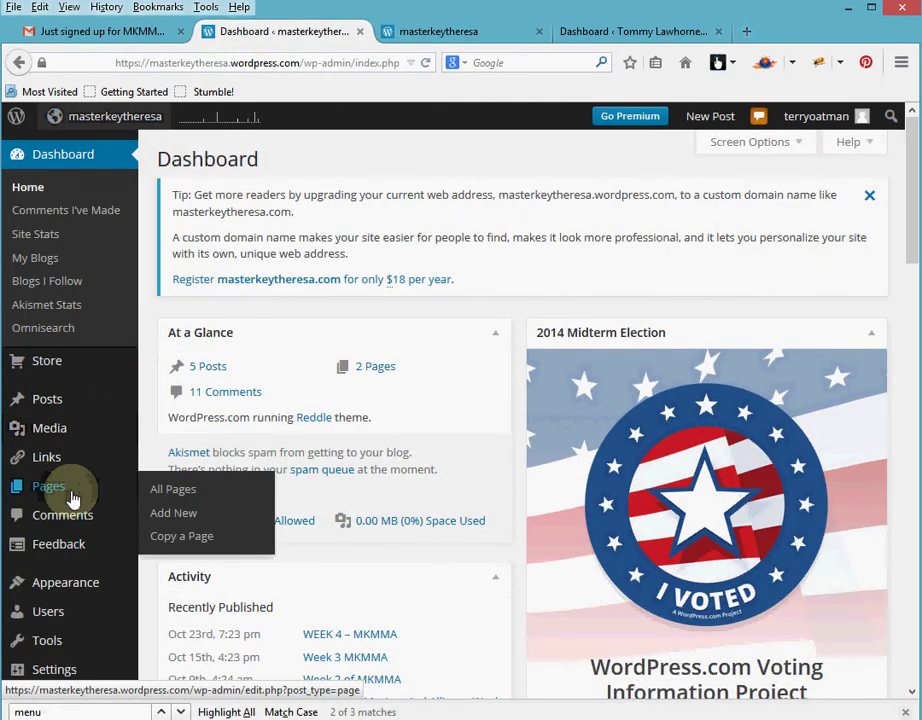
{"action": "left_click", "coordinate": [180, 482]}
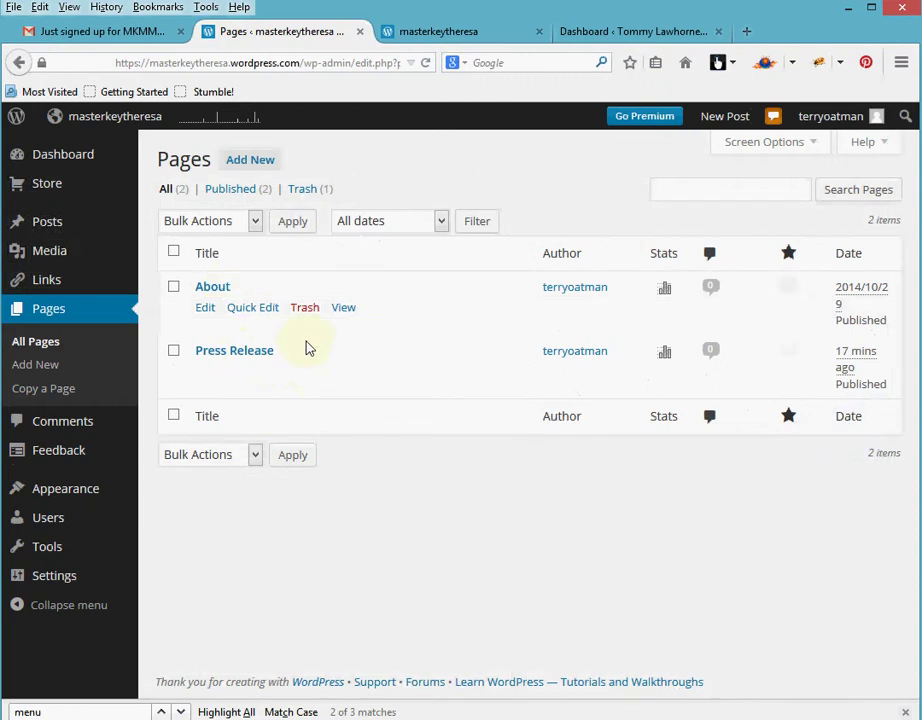
{"action": "left_click", "coordinate": [207, 308]}
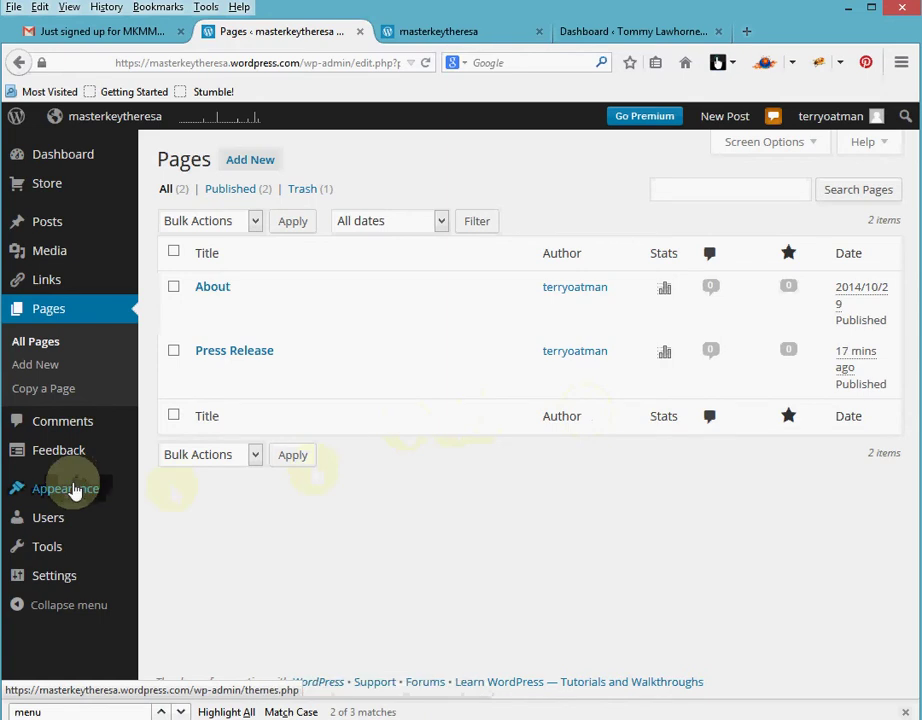
- Open the theme's menu editor and create Menu 1 with the Home, About and Press Release items
{"action": "left_click", "coordinate": [75, 491]}
{"action": "left_click", "coordinate": [182, 553]}
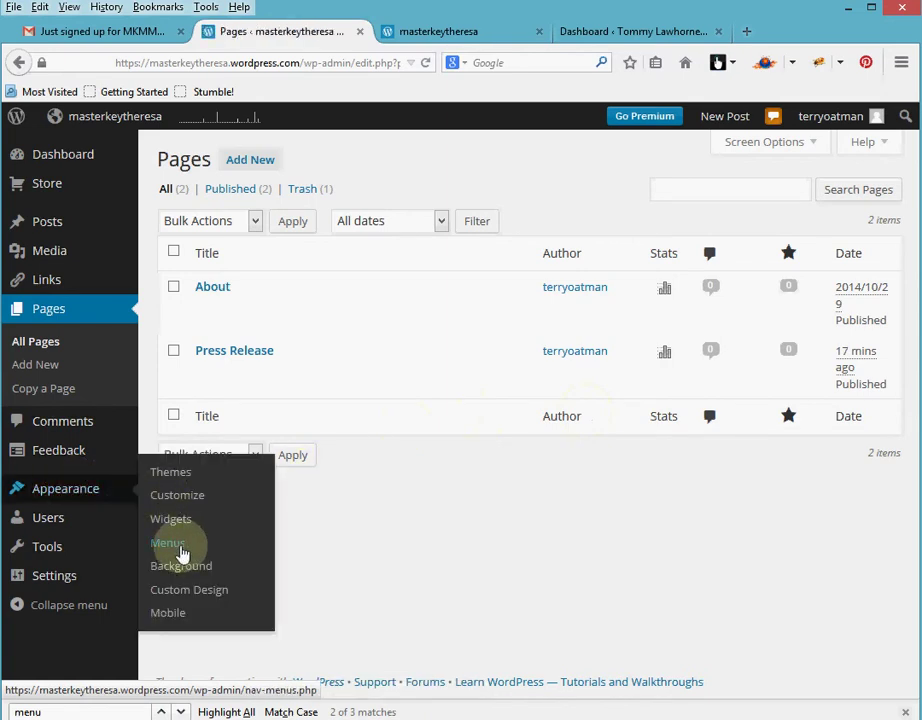
{"action": "left_click", "coordinate": [182, 553]}
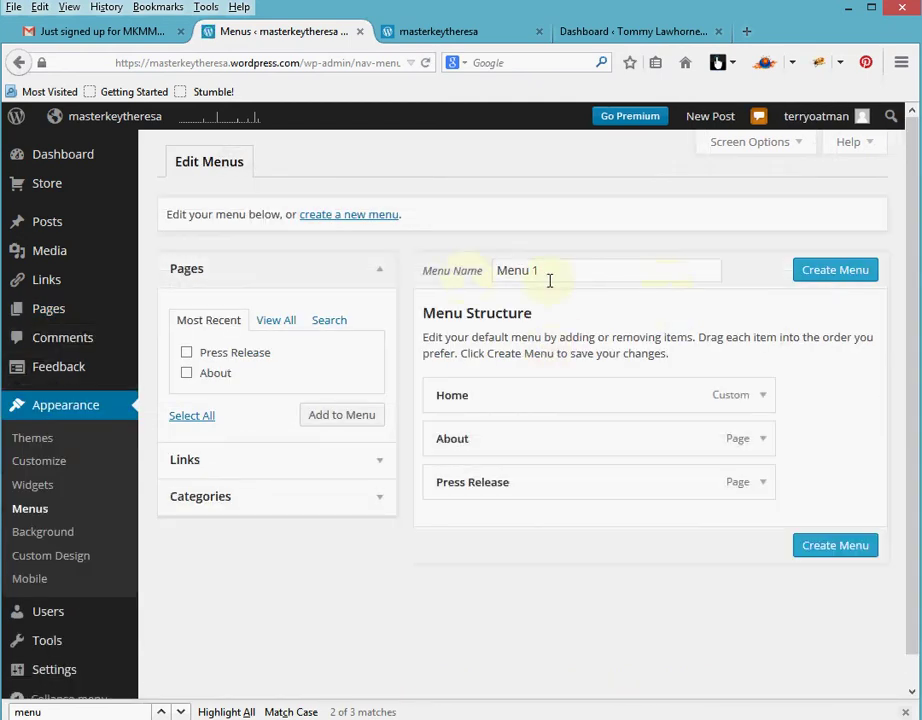
{"action": "left_click", "coordinate": [823, 272]}
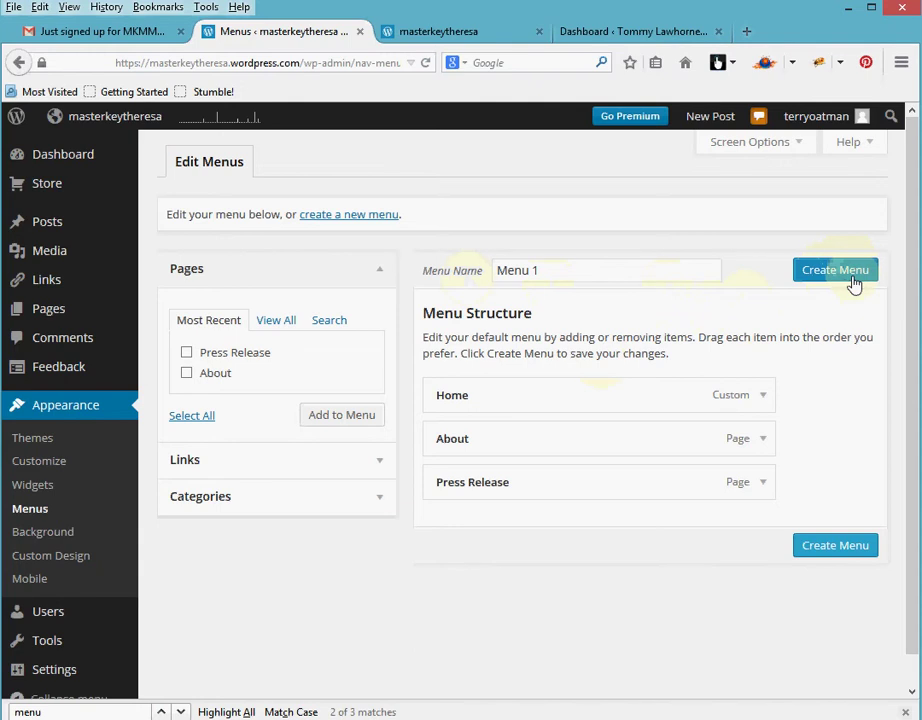
{"action": "left_click", "coordinate": [855, 283]}
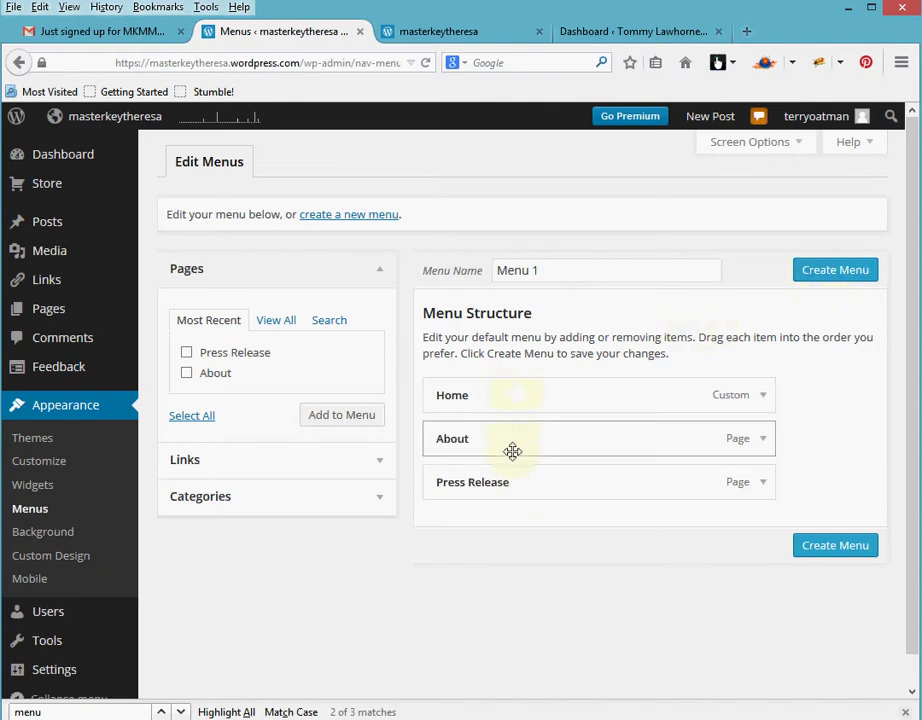
{"action": "left_click", "coordinate": [800, 276]}
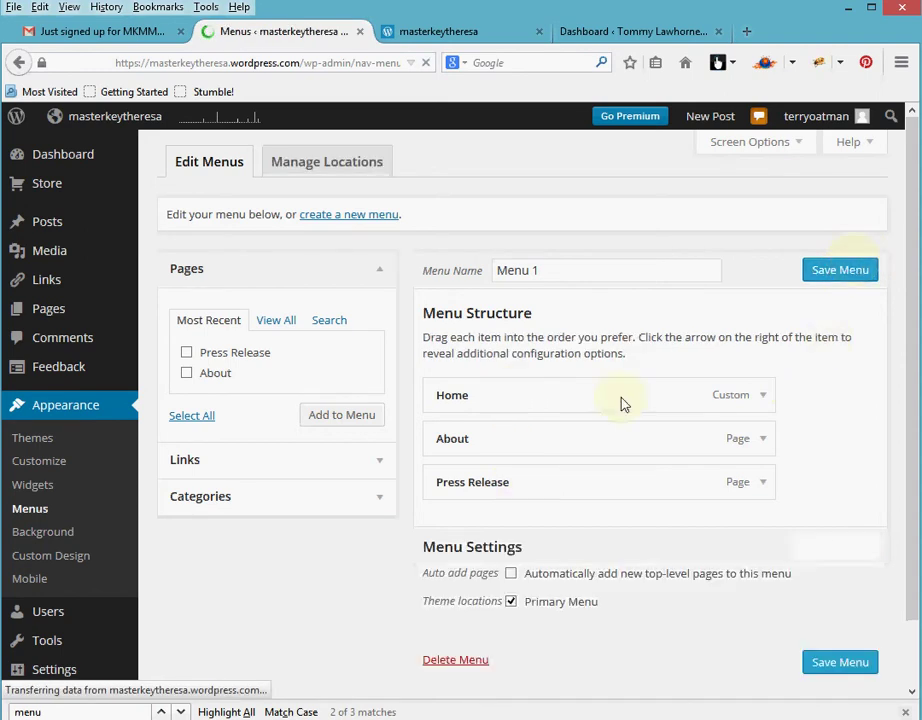
- Assign Menu 1 to the Primary Menu theme location and save the menu
{"action": "left_click", "coordinate": [512, 602]}
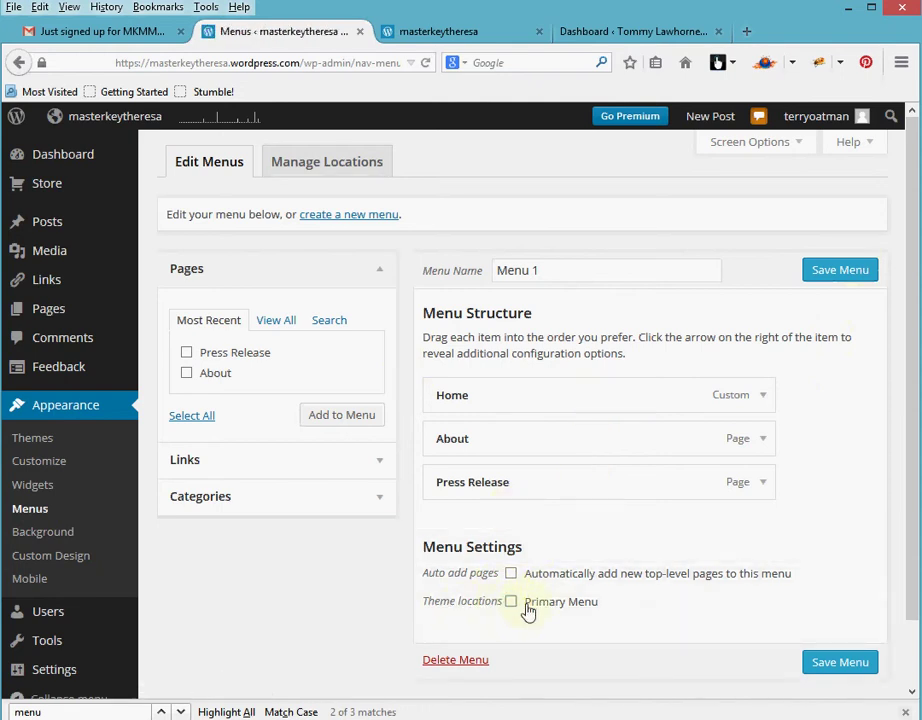
{"action": "left_click", "coordinate": [512, 603]}
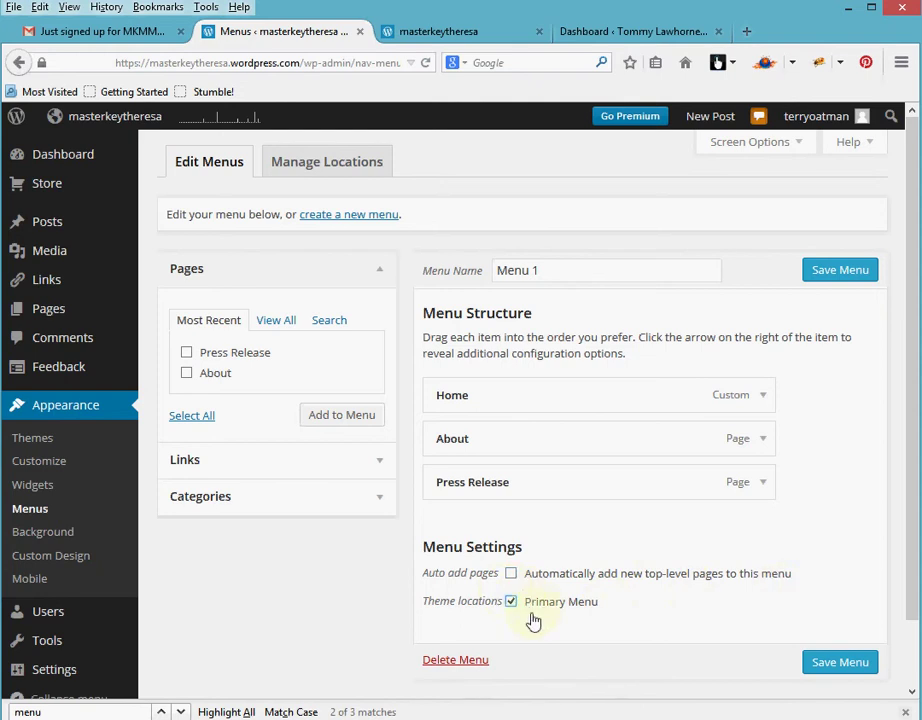
{"action": "left_click", "coordinate": [838, 669]}
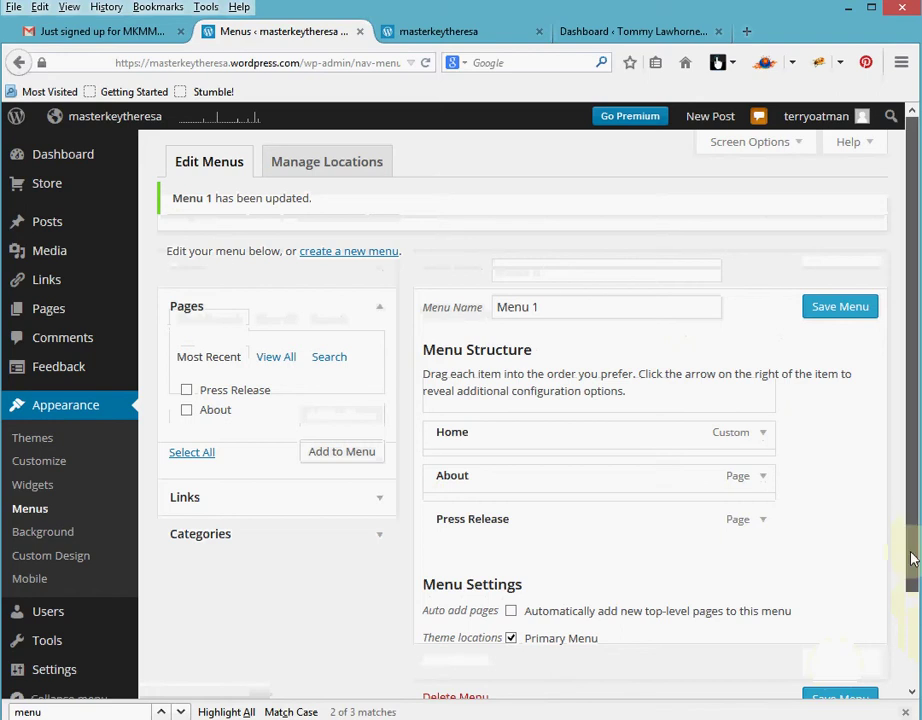
{"action": "scroll", "coordinate": [914, 556], "scroll_direction": "down", "scroll_amount": 2}
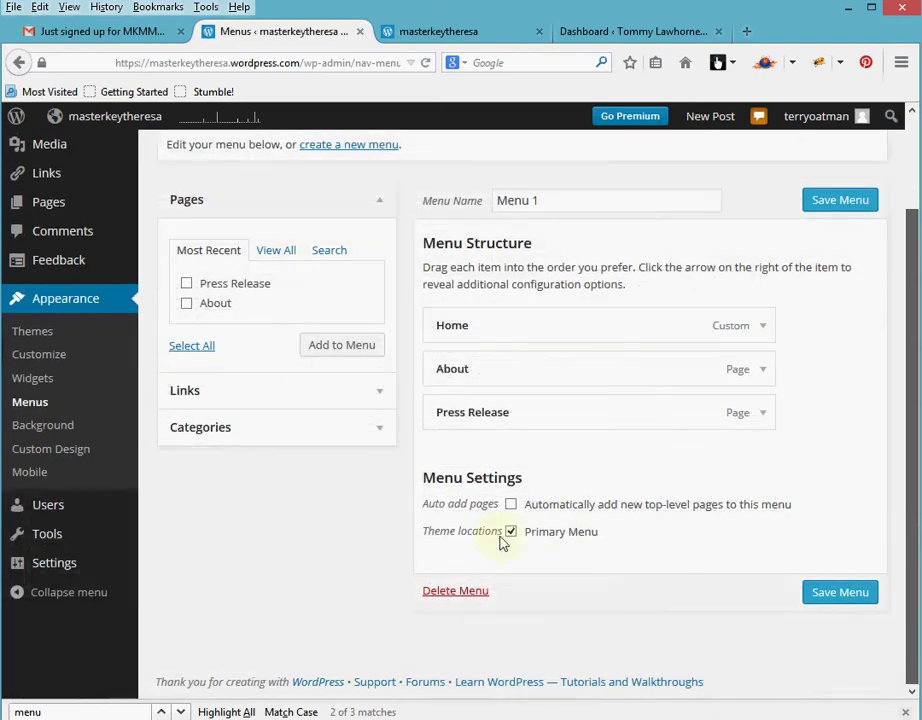
{"action": "scroll", "coordinate": [704, 554], "scroll_direction": "up", "scroll_amount": 2}
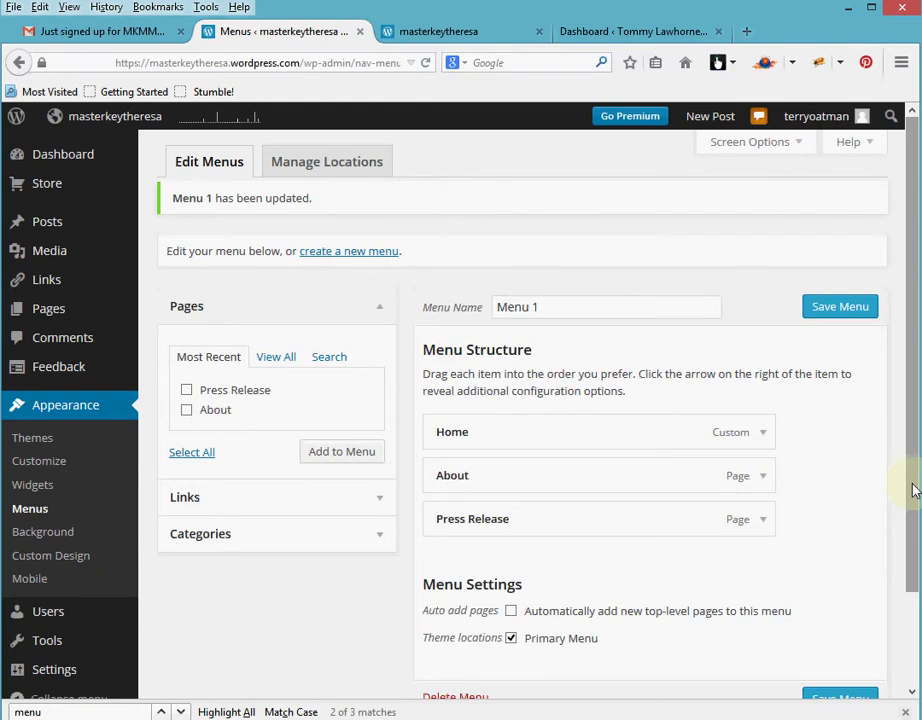
- Reload the live blog's front page to check the navigation menu below its title
{"action": "left_click", "coordinate": [424, 38]}
{"action": "left_click", "coordinate": [237, 63]}
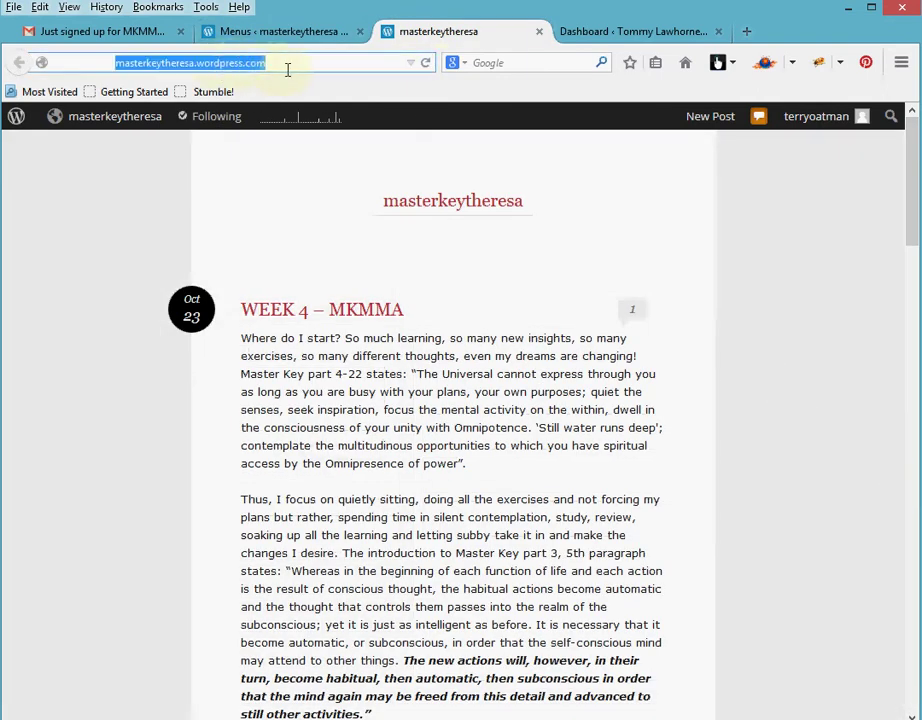
{"action": "key", "text": "Return"}
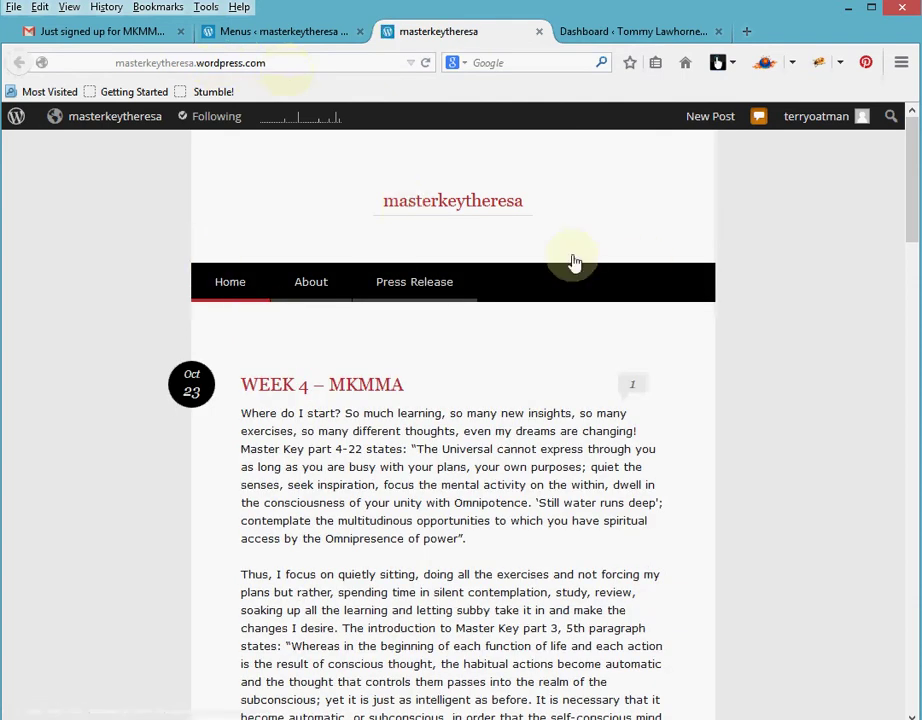
{"action": "left_click", "coordinate": [467, 272]}
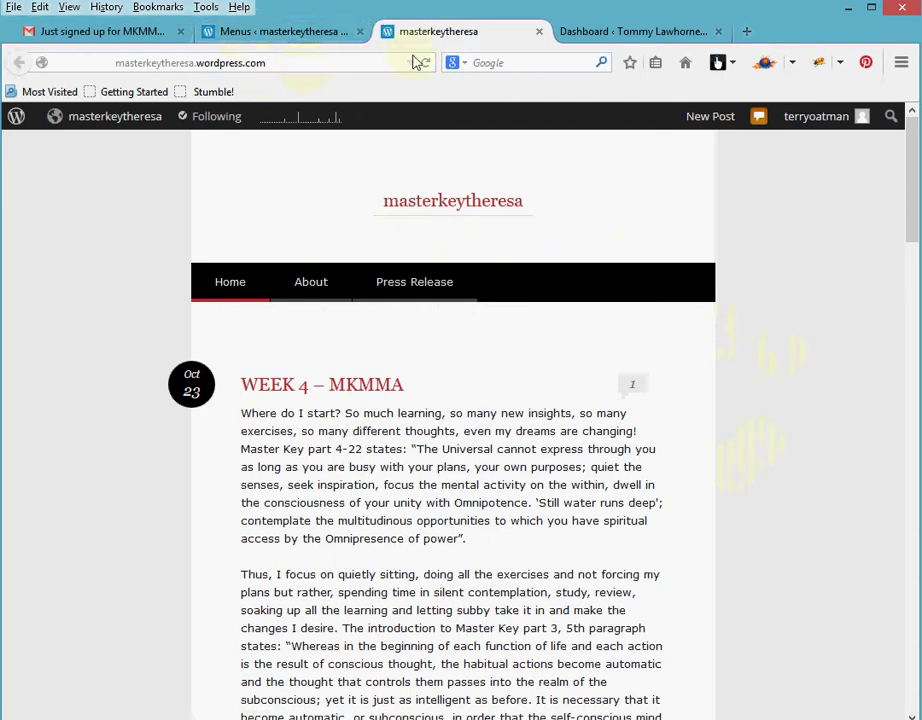
- In the admin's widget settings, find the Custom Menu widget by searching for "menu" and add it to Sidebar 1
{"action": "left_click", "coordinate": [253, 38]}
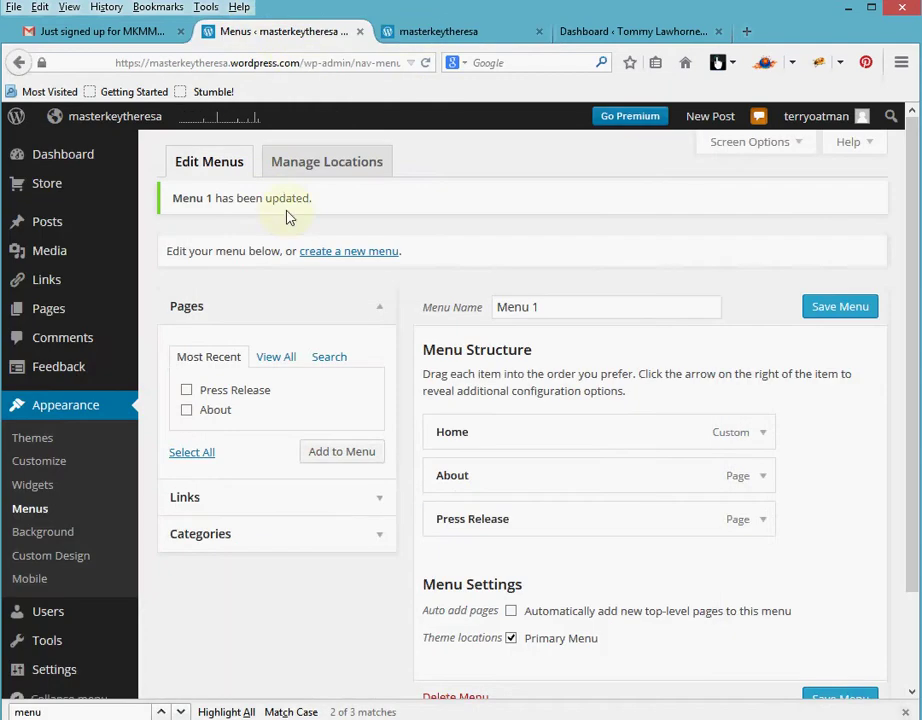
{"action": "left_click", "coordinate": [34, 488]}
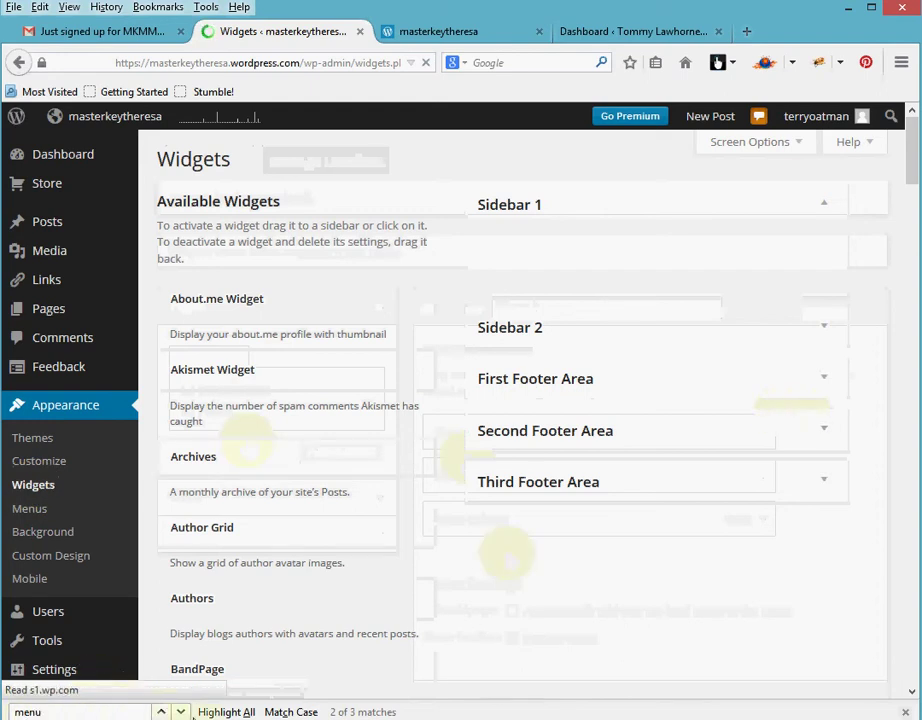
{"action": "double_click", "coordinate": [50, 712]}
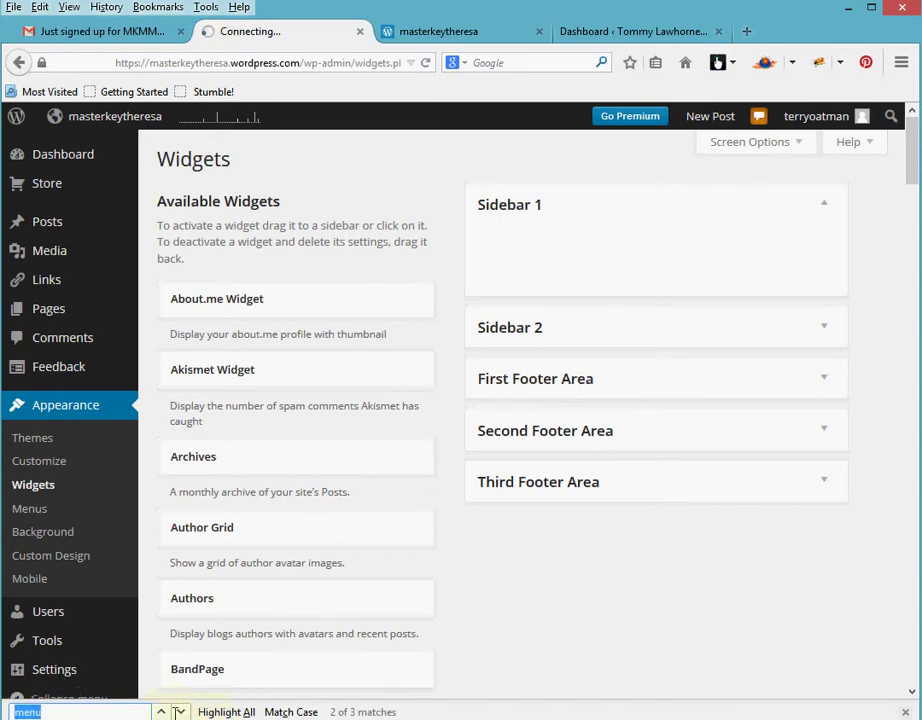
{"action": "left_click", "coordinate": [181, 712]}
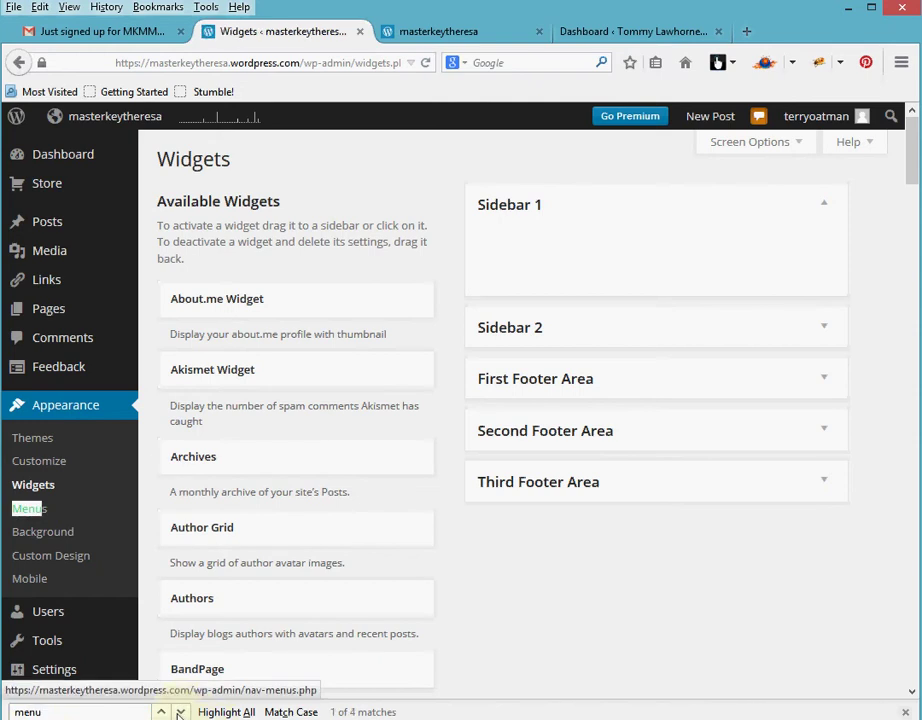
{"action": "left_click", "coordinate": [181, 712]}
{"action": "left_click", "coordinate": [181, 712]}
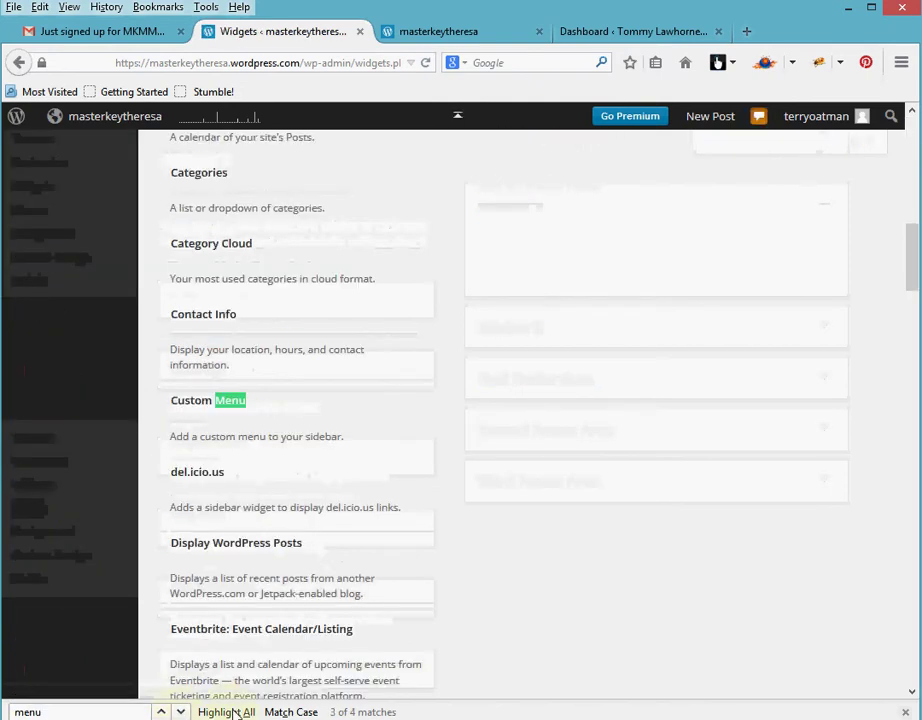
{"action": "left_click", "coordinate": [266, 408]}
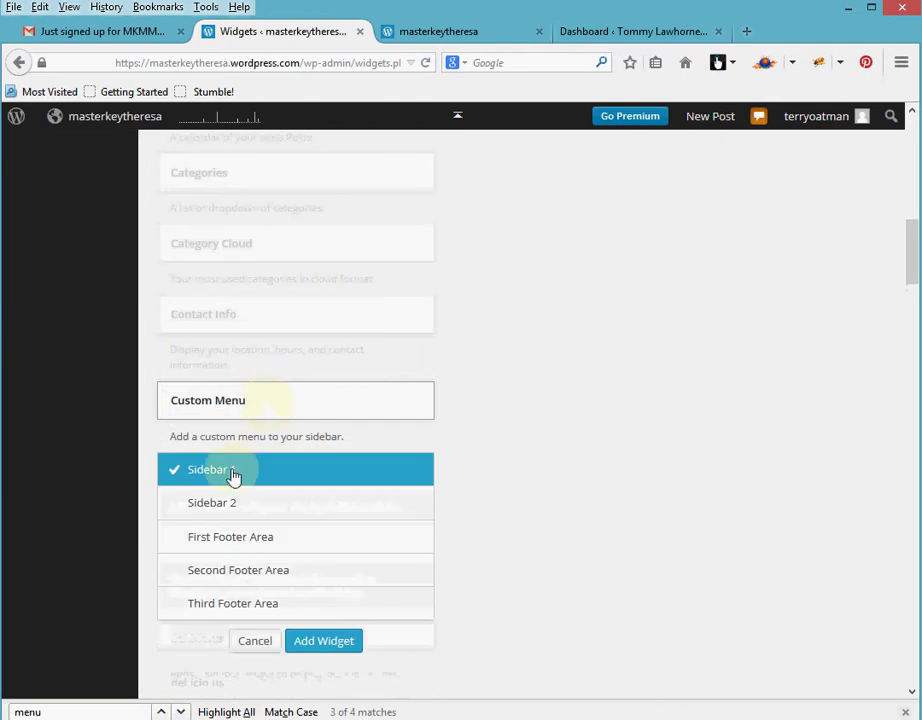
{"action": "left_click", "coordinate": [314, 652]}
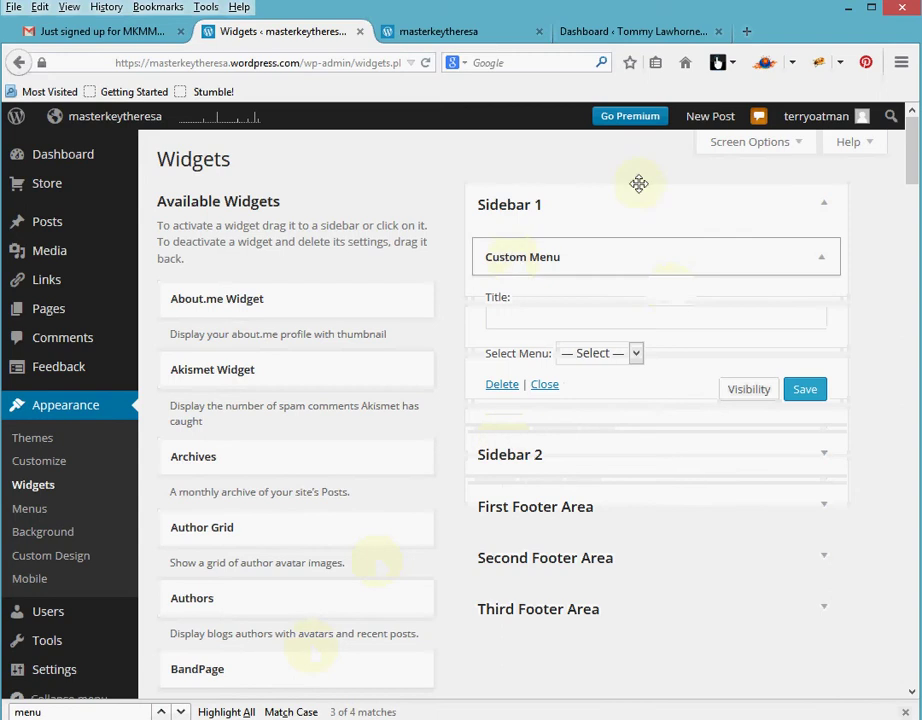
- Set the Custom Menu widget in Sidebar 1 to show Menu 1 and save the widget
{"action": "left_click", "coordinate": [640, 358]}
{"action": "left_click", "coordinate": [597, 392]}
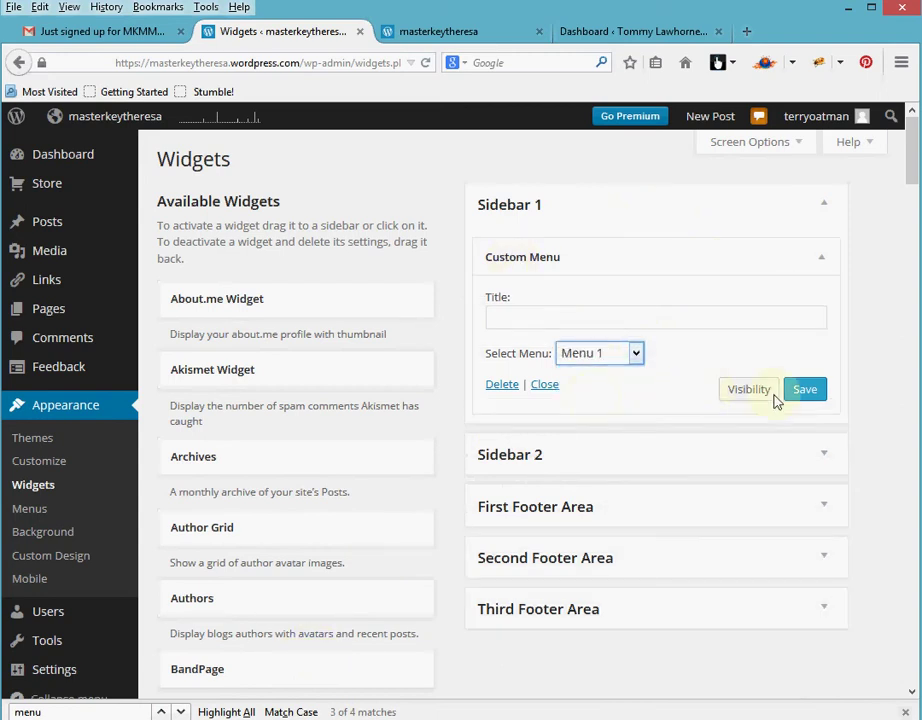
{"action": "left_click", "coordinate": [802, 396]}
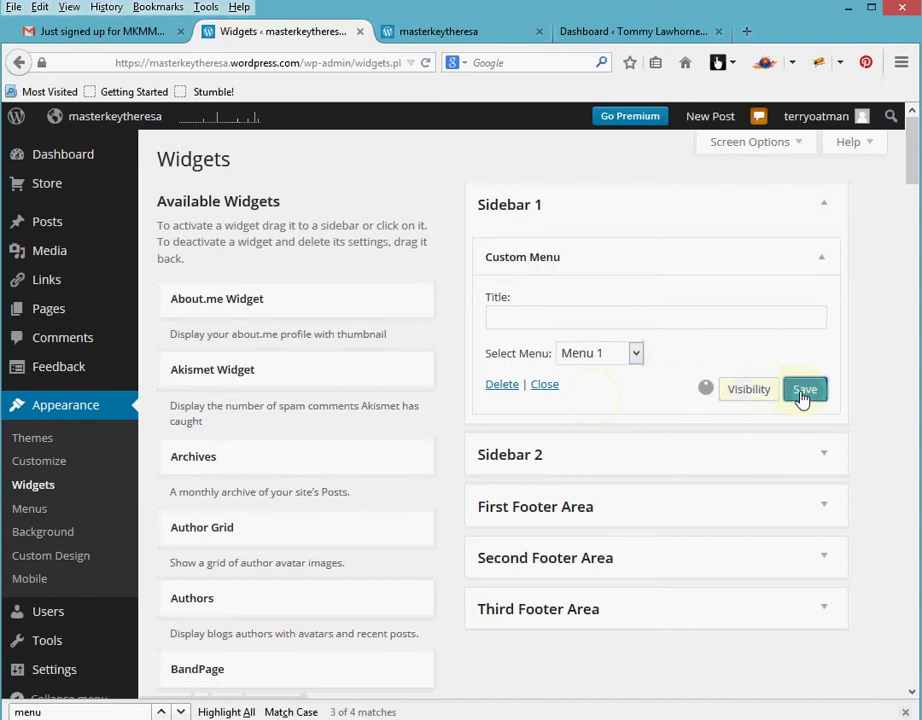
- Reload the live blog's front page to check the menu links in its sidebar
{"action": "left_click", "coordinate": [416, 35]}
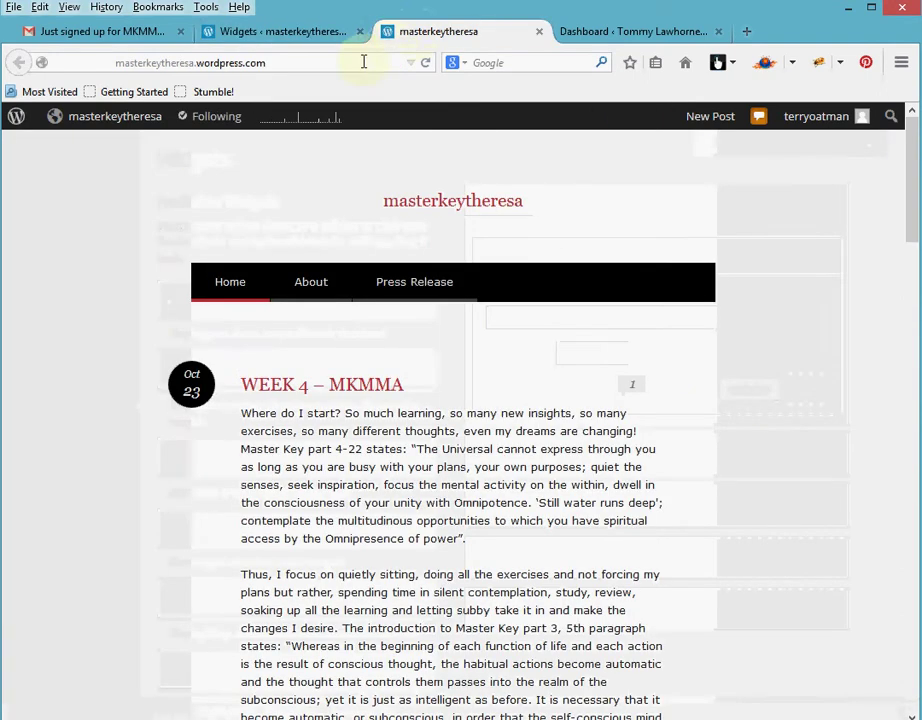
{"action": "left_click", "coordinate": [276, 64]}
{"action": "key", "text": "Return"}
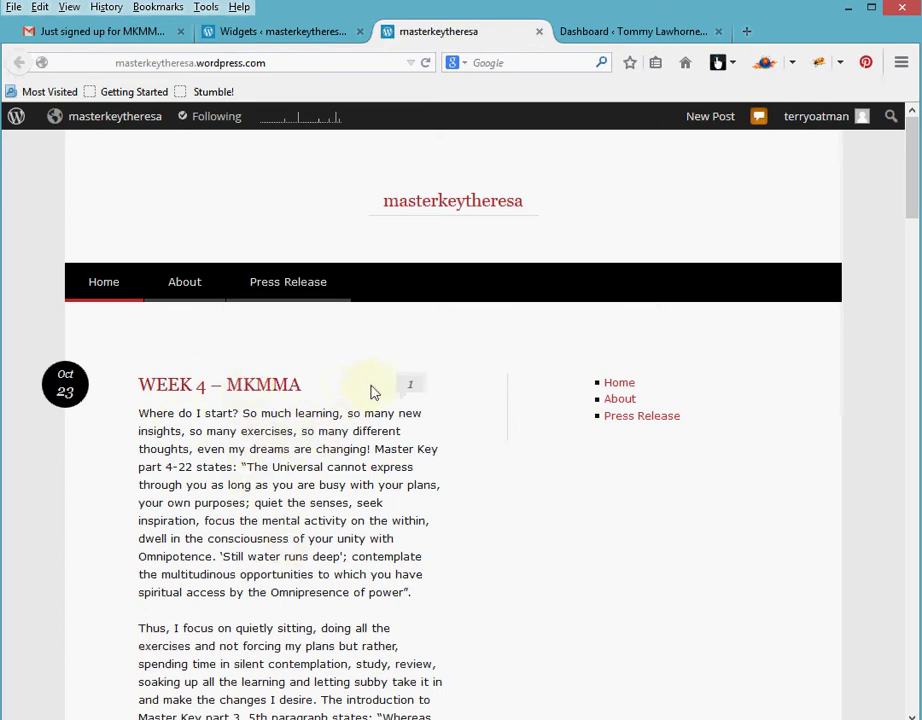
- Delete the Custom Menu widget from Sidebar 1 and reload the live blog to check its layout
{"action": "left_click", "coordinate": [270, 33]}
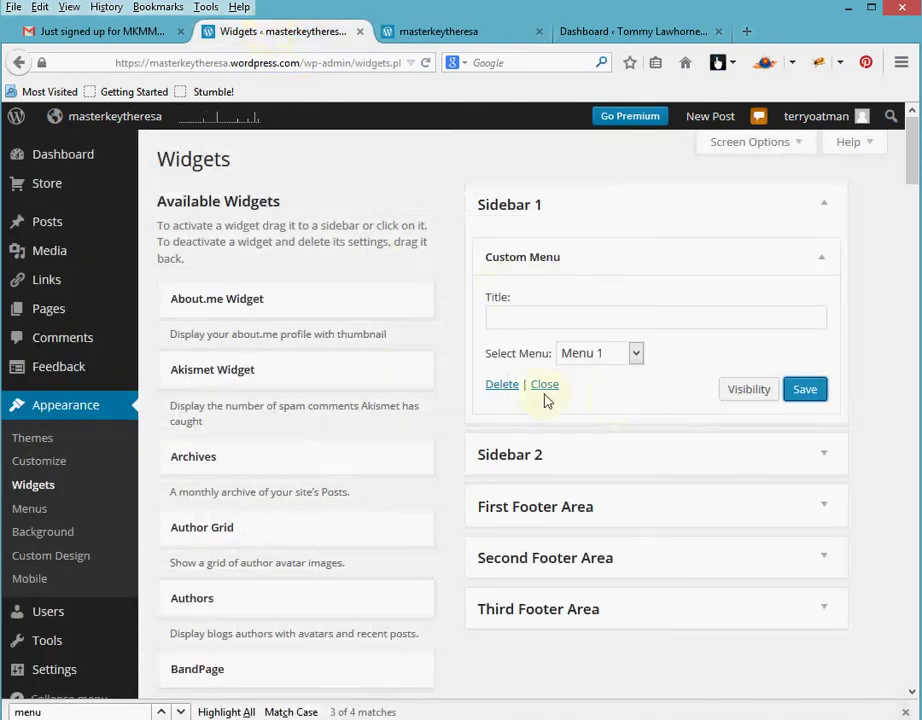
{"action": "left_click", "coordinate": [500, 385]}
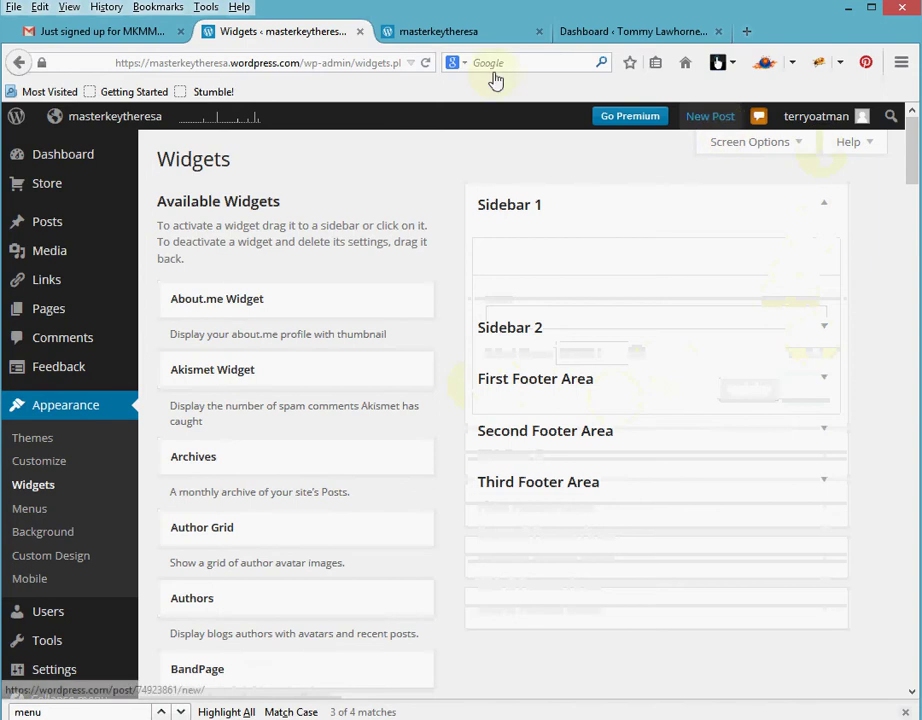
{"action": "left_click", "coordinate": [438, 30]}
{"action": "left_click", "coordinate": [310, 66]}
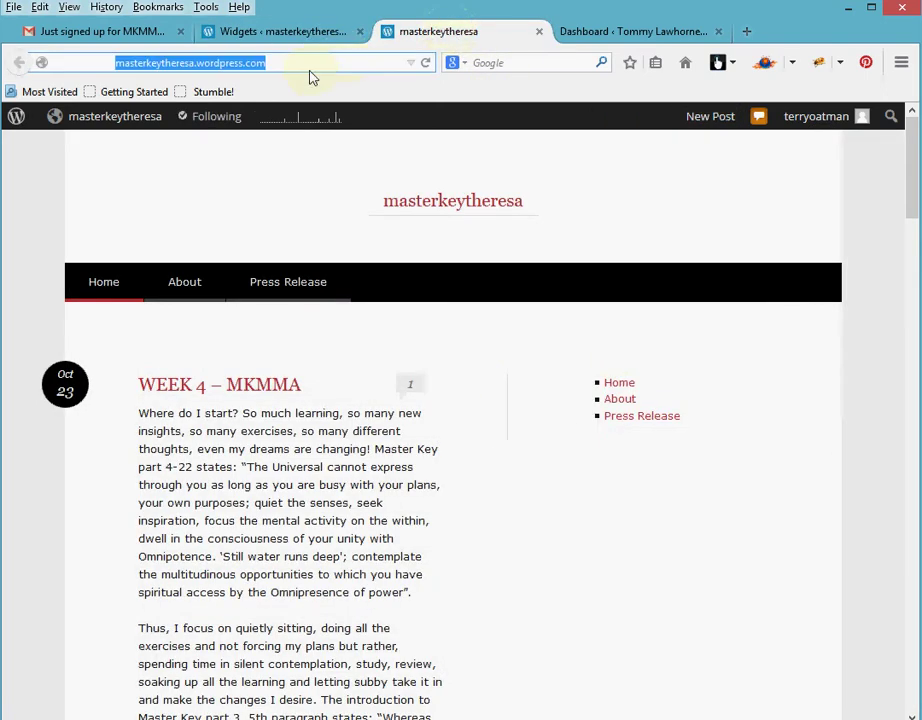
{"action": "key", "text": "Return"}
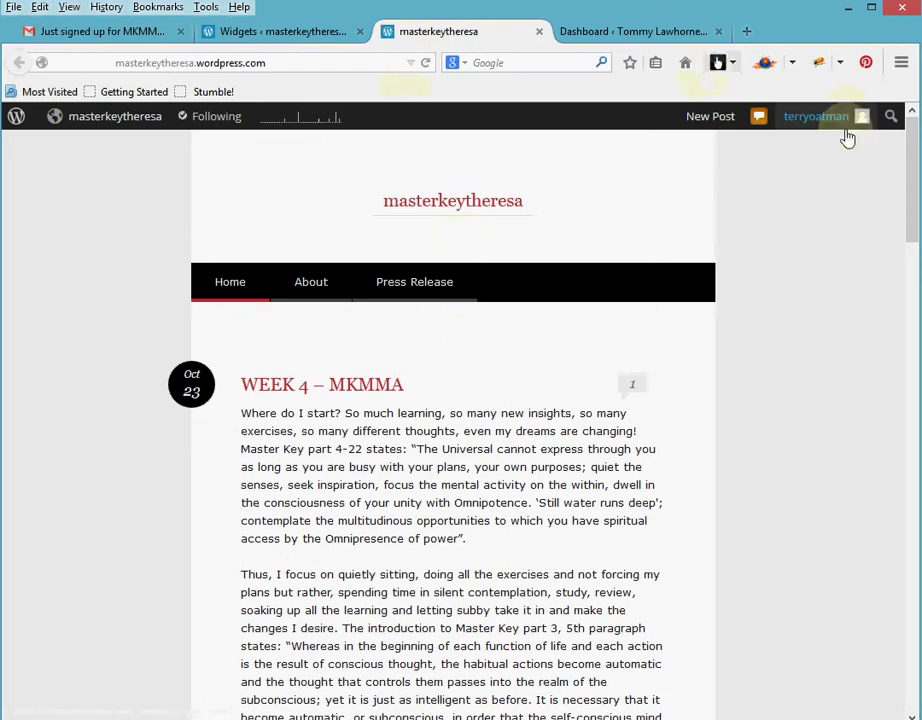
- Sign out of WordPress.com and close the tabs with its home page and the masterkeytheresa widget settings
{"action": "mouse_move", "coordinate": [840, 119]}
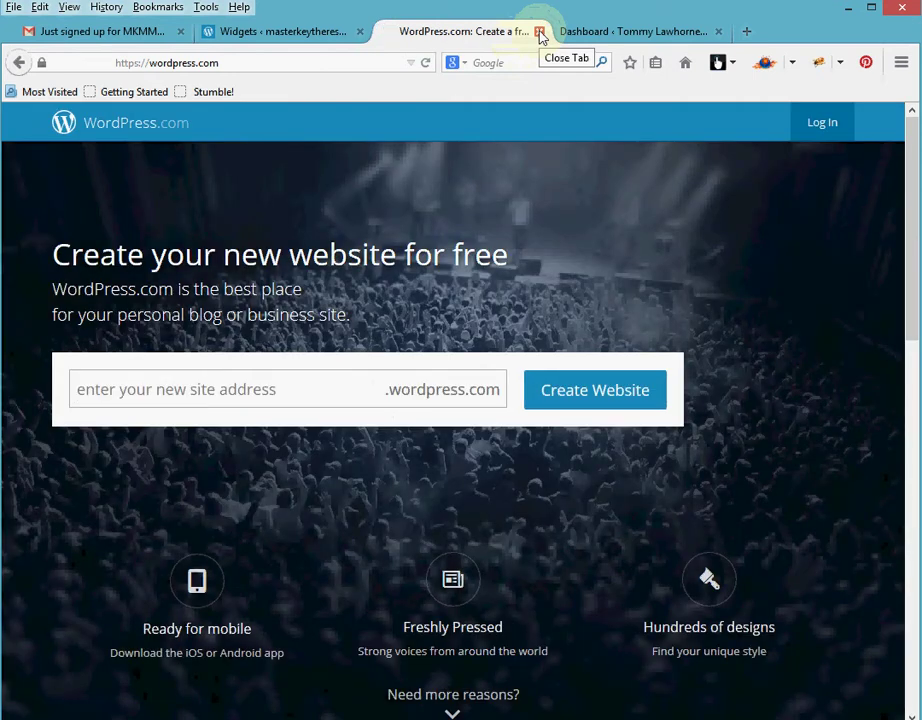
{"action": "left_click", "coordinate": [539, 32]}
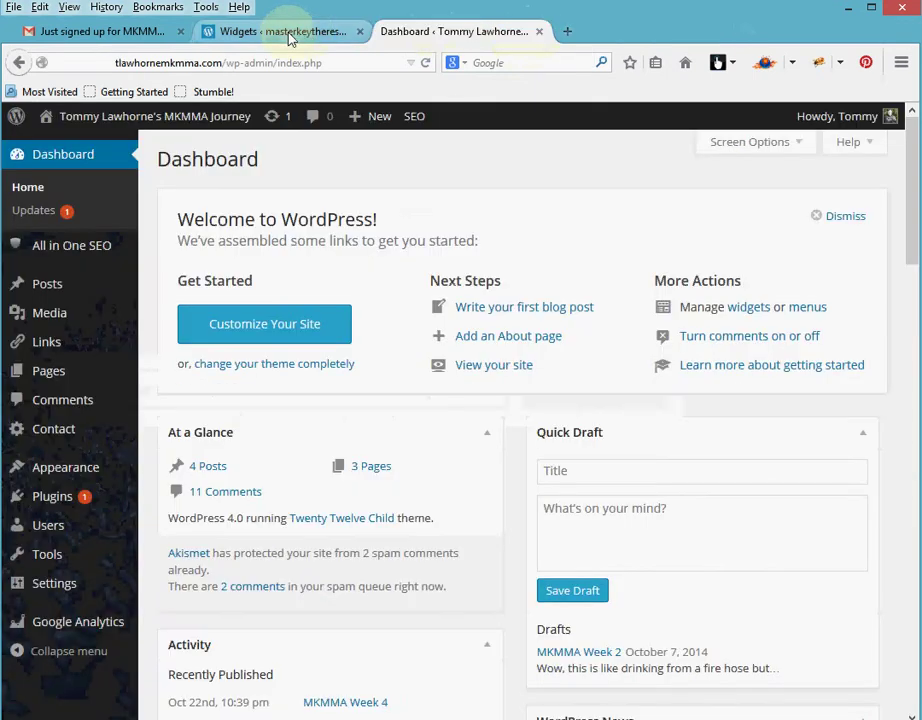
{"action": "left_click", "coordinate": [360, 31]}
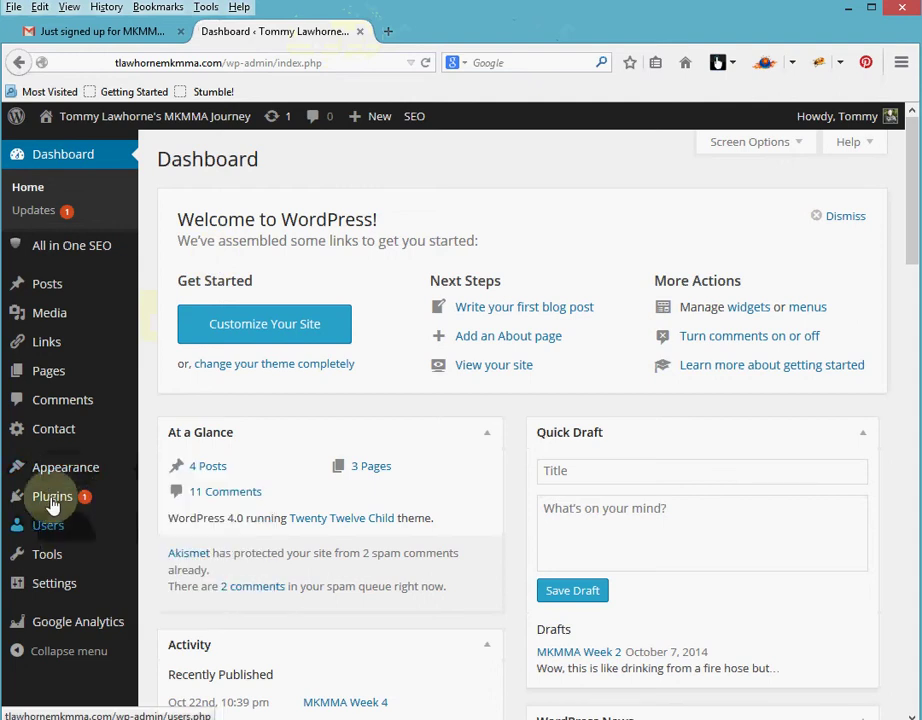
- List all pages of the self-hosted blog in its admin and open the live site in a separate tab to check its menu
{"action": "mouse_move", "coordinate": [111, 362]}
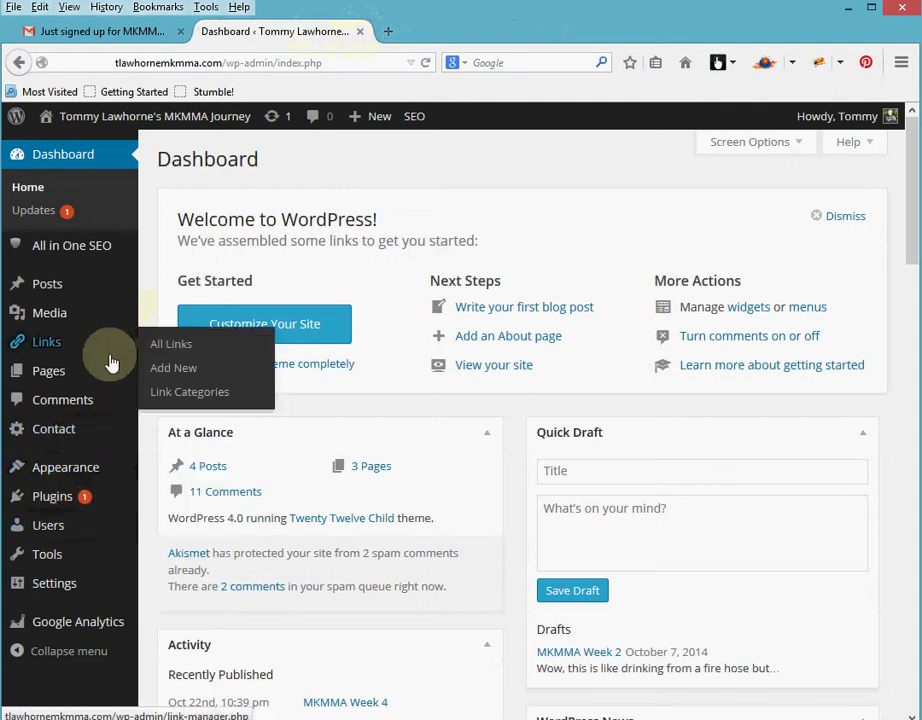
{"action": "left_click", "coordinate": [58, 382]}
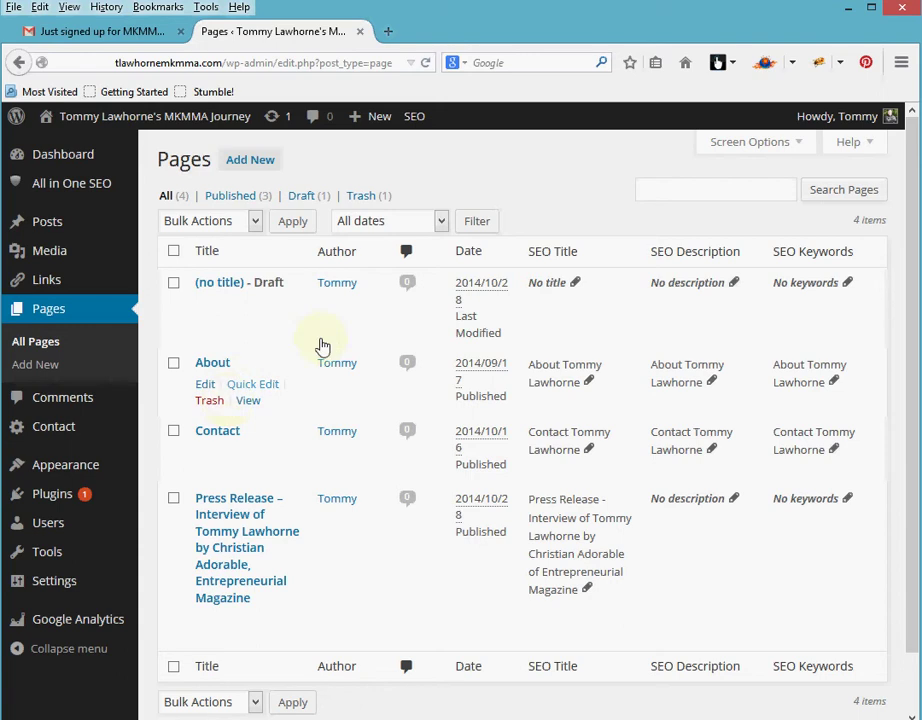
{"action": "mouse_move", "coordinate": [108, 133]}
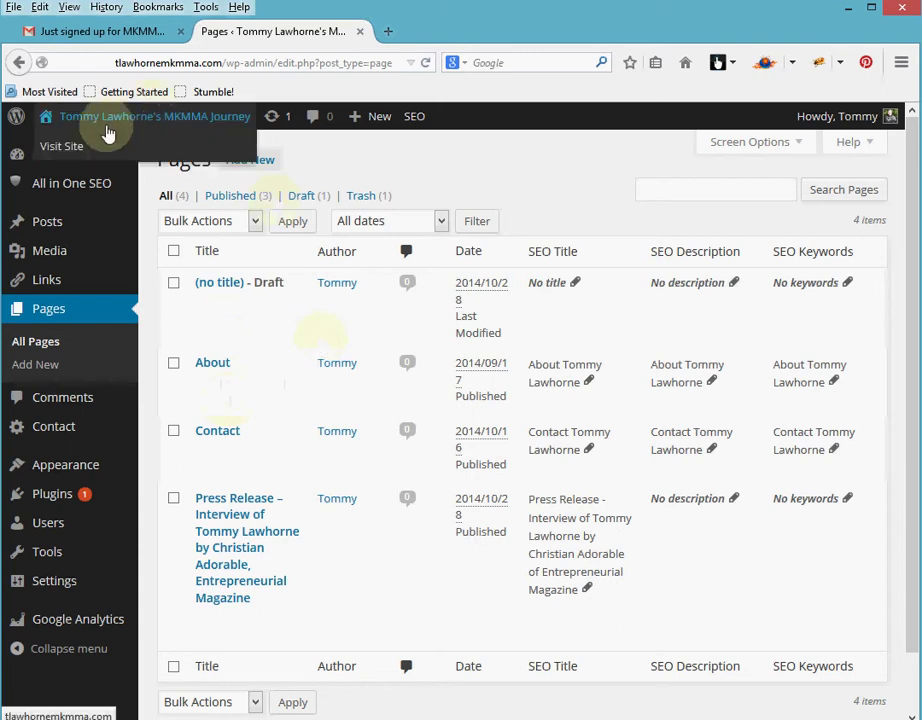
{"action": "right_click", "coordinate": [62, 152]}
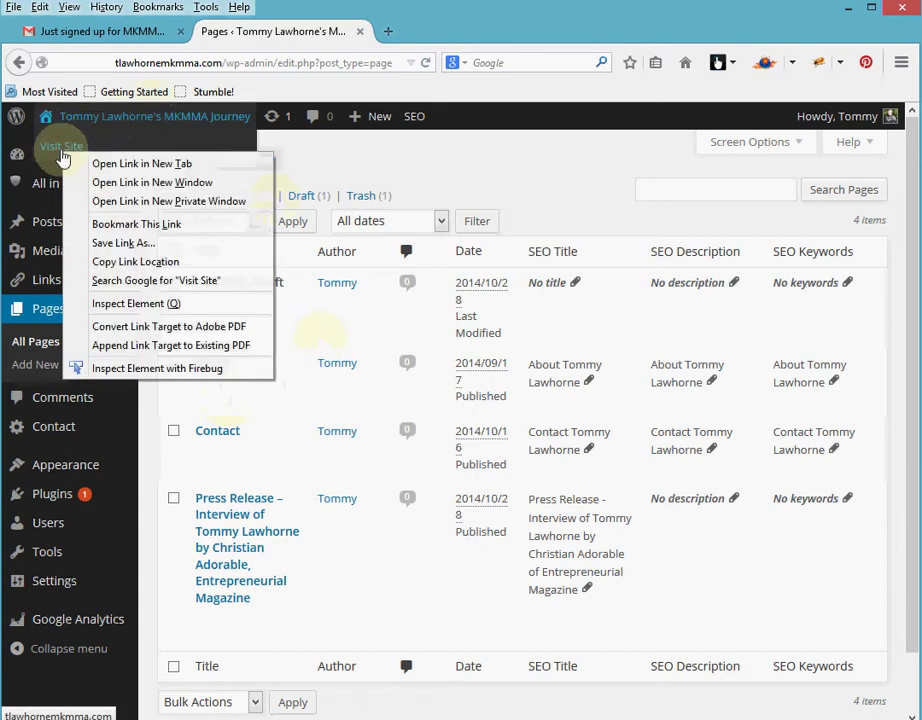
{"action": "left_click", "coordinate": [142, 163]}
{"action": "left_click", "coordinate": [438, 35]}
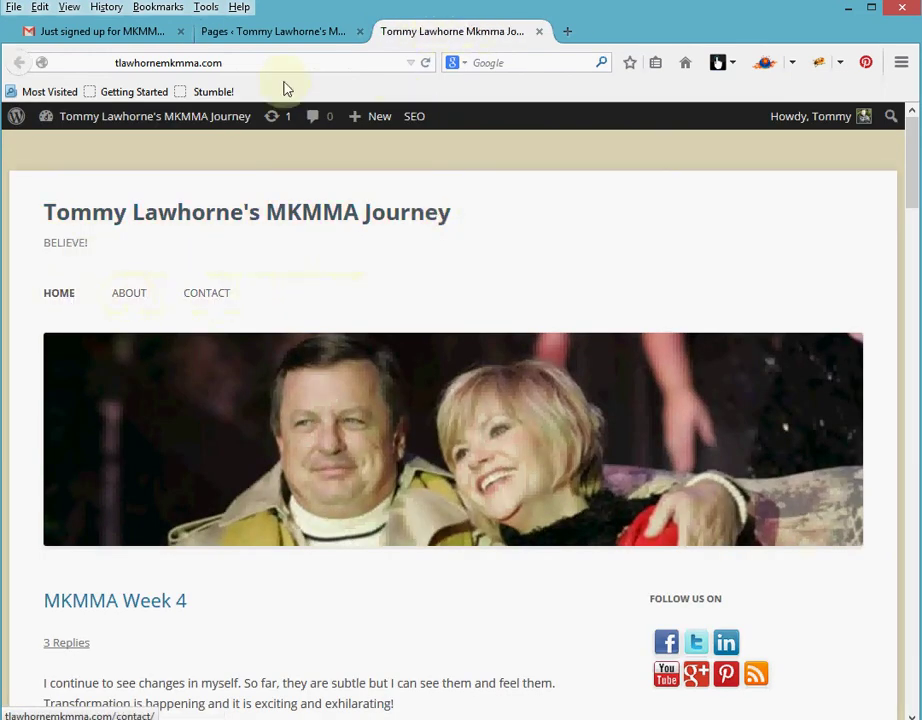
- In the self-hosted blog's menu settings, add the Press Release page to Menu 1 and save the menu
{"action": "left_click", "coordinate": [260, 33]}
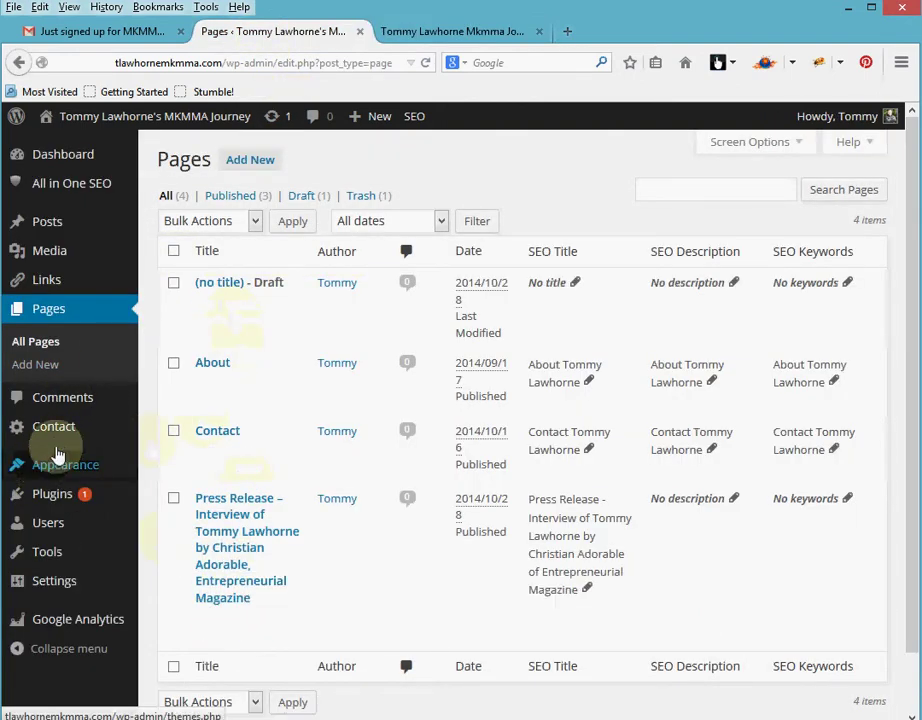
{"action": "mouse_move", "coordinate": [53, 480]}
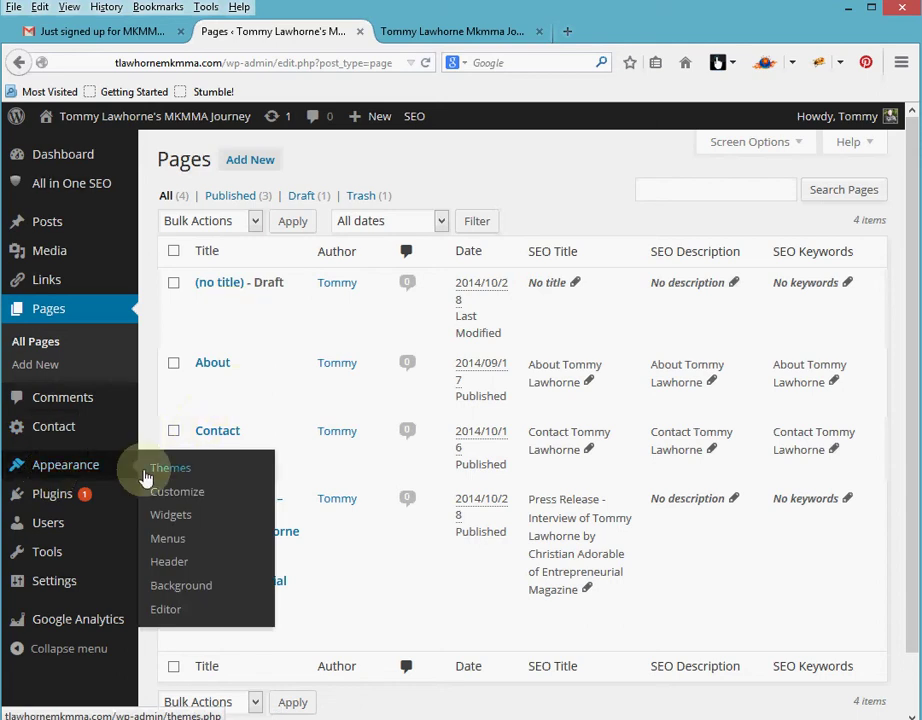
{"action": "left_click", "coordinate": [172, 545]}
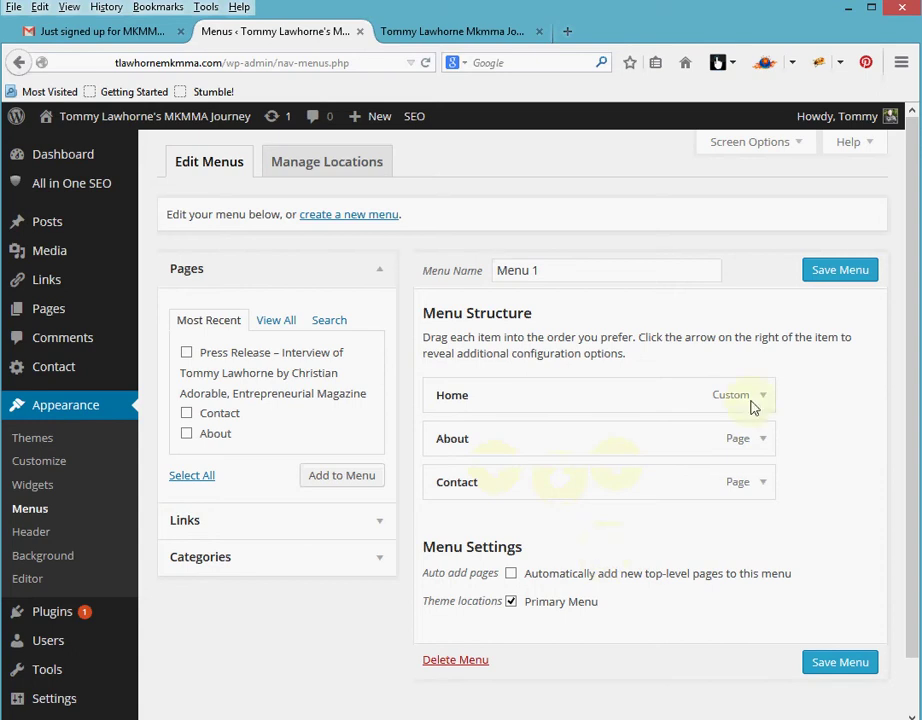
{"action": "left_click", "coordinate": [862, 277]}
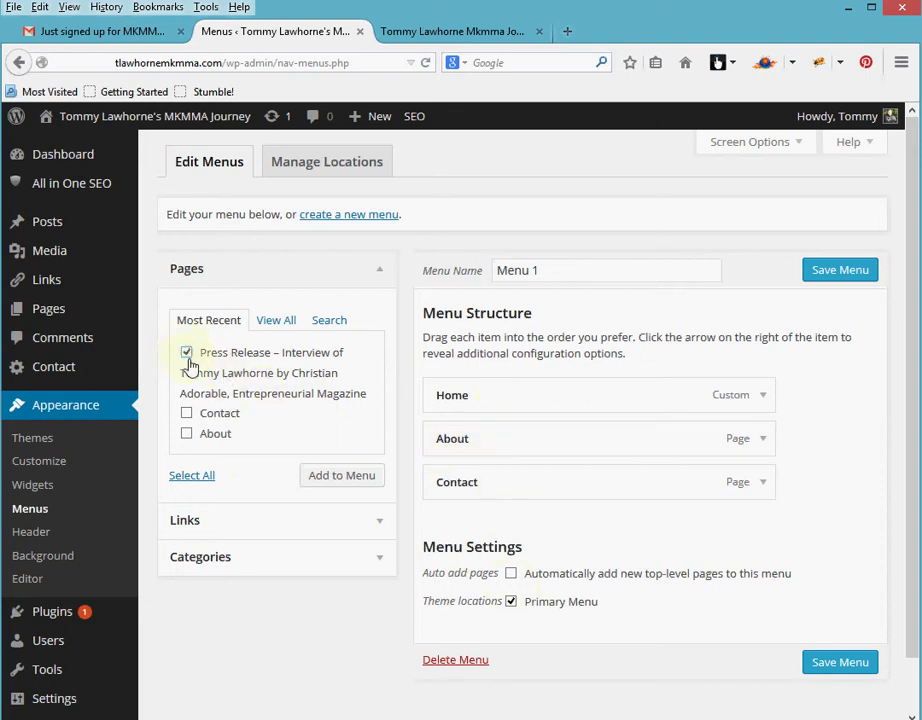
{"action": "left_click", "coordinate": [372, 480]}
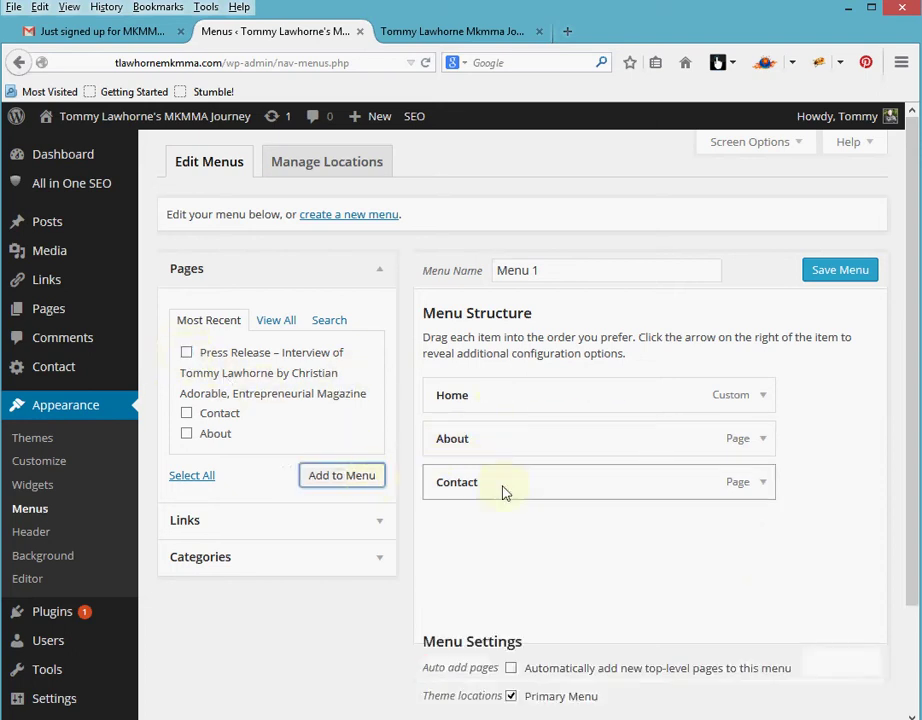
{"action": "left_click", "coordinate": [838, 271]}
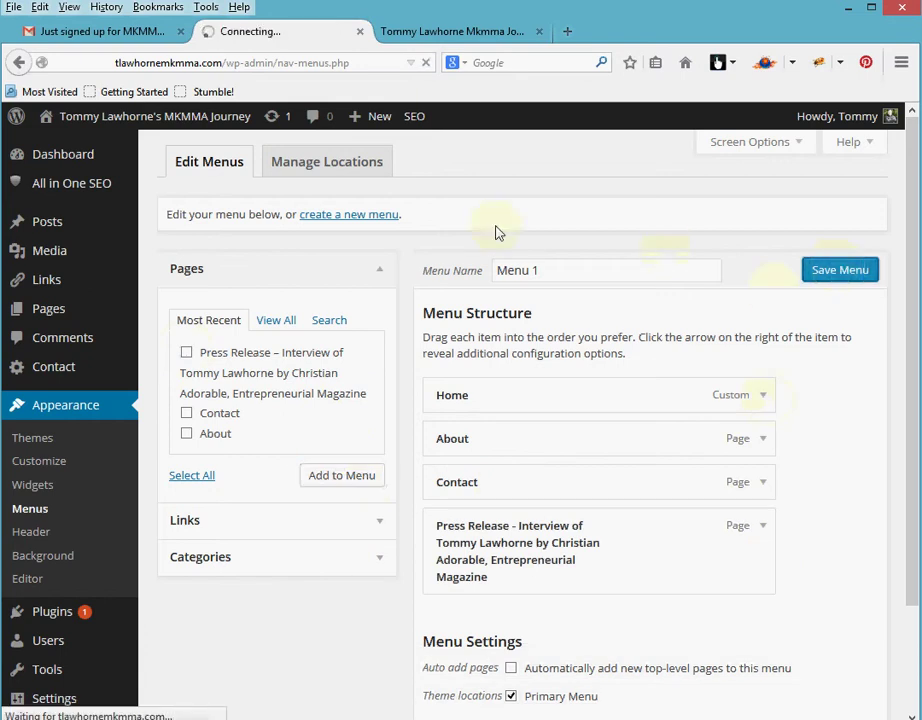
- Reload the live self-hosted blog to check the Press Release link in its navigation menu
{"action": "left_click", "coordinate": [445, 33]}
{"action": "left_click", "coordinate": [227, 63]}
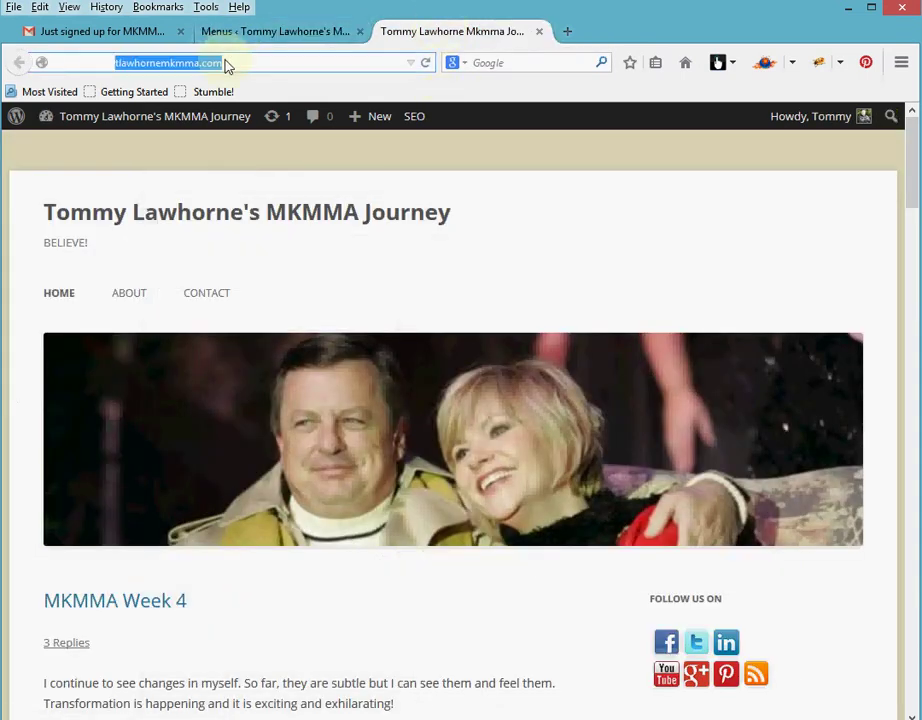
{"action": "key", "text": "Return"}
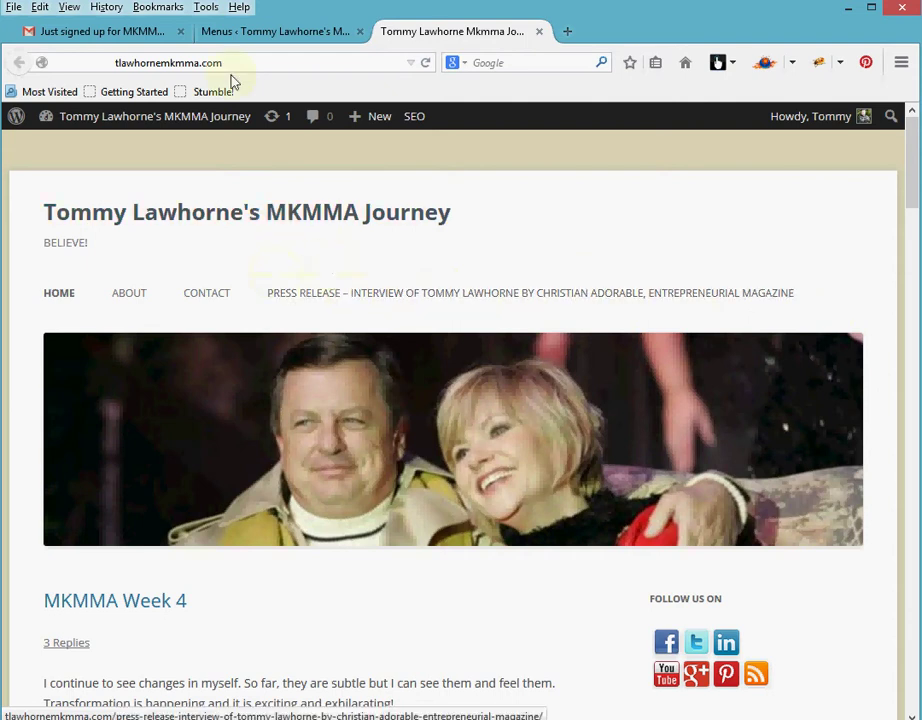
- Shorten the navigation label of the long press release item in Menu 1 to "Press Release" and save the menu
{"action": "left_click", "coordinate": [241, 31]}
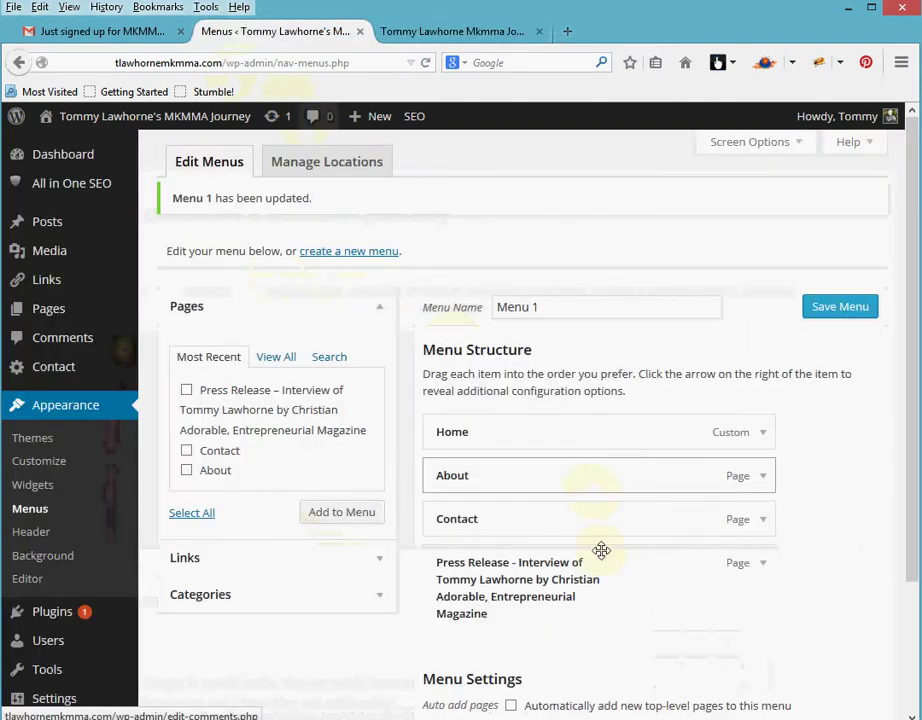
{"action": "left_click", "coordinate": [762, 566]}
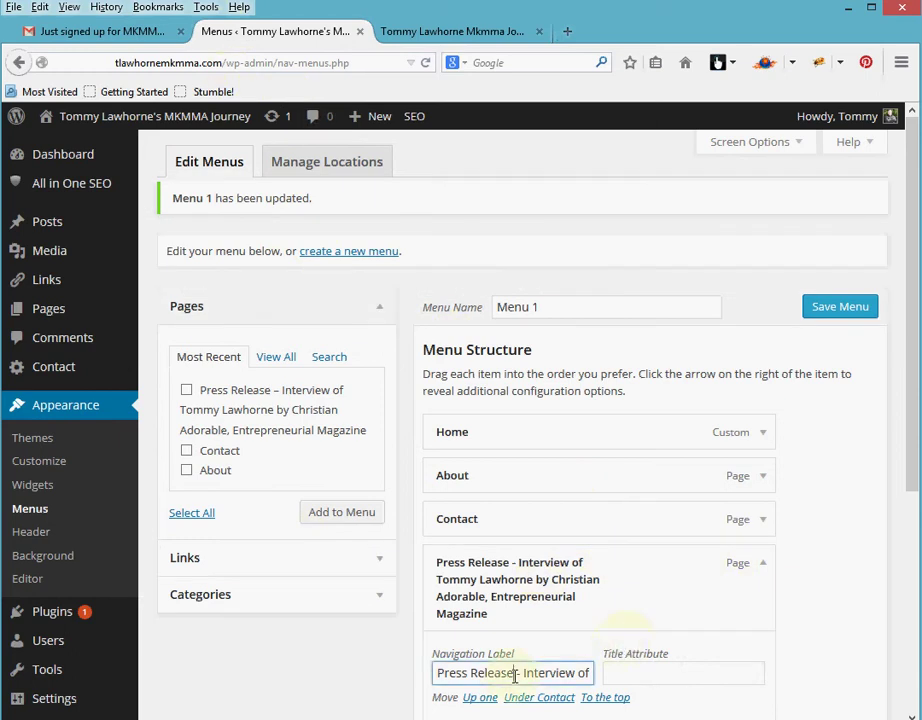
{"action": "left_click_drag", "start_coordinate": [515, 676], "coordinate": [660, 678]}
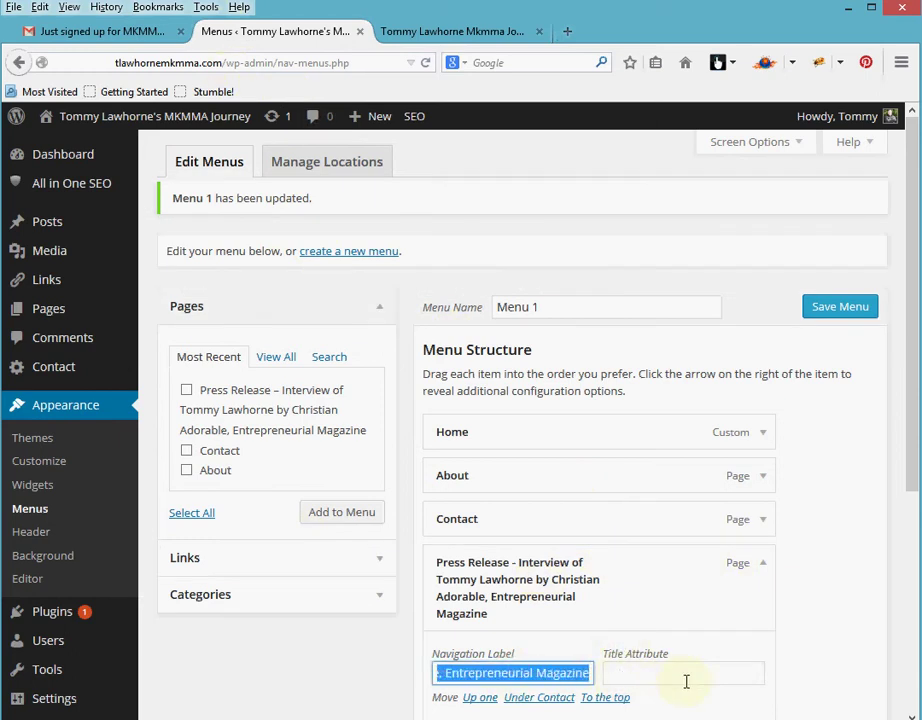
{"action": "key", "text": "BackSpace"}
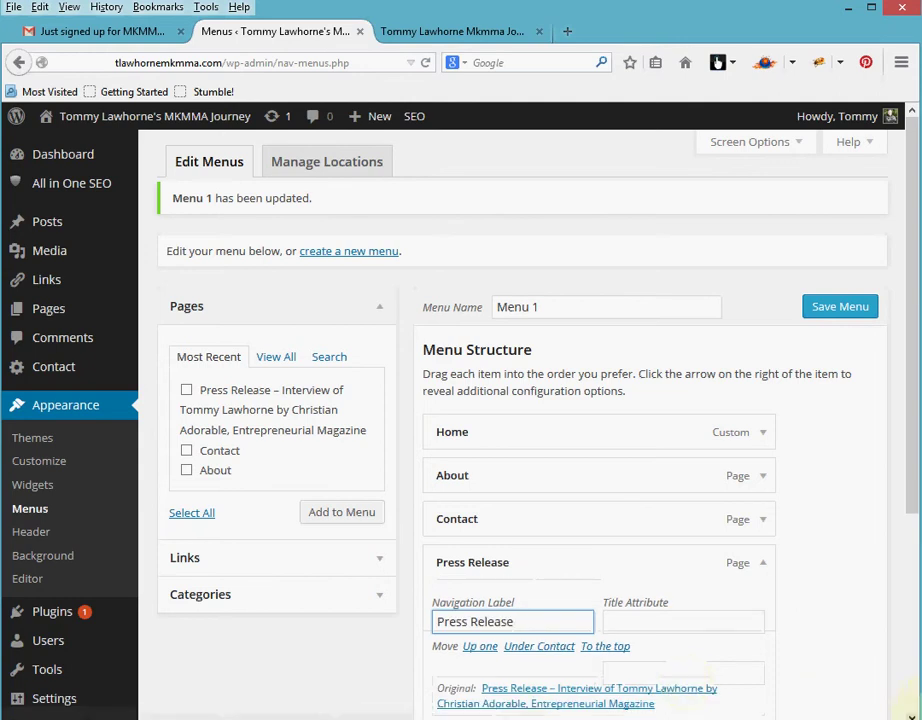
{"action": "scroll", "coordinate": [908, 702], "scroll_direction": "down", "scroll_amount": 3}
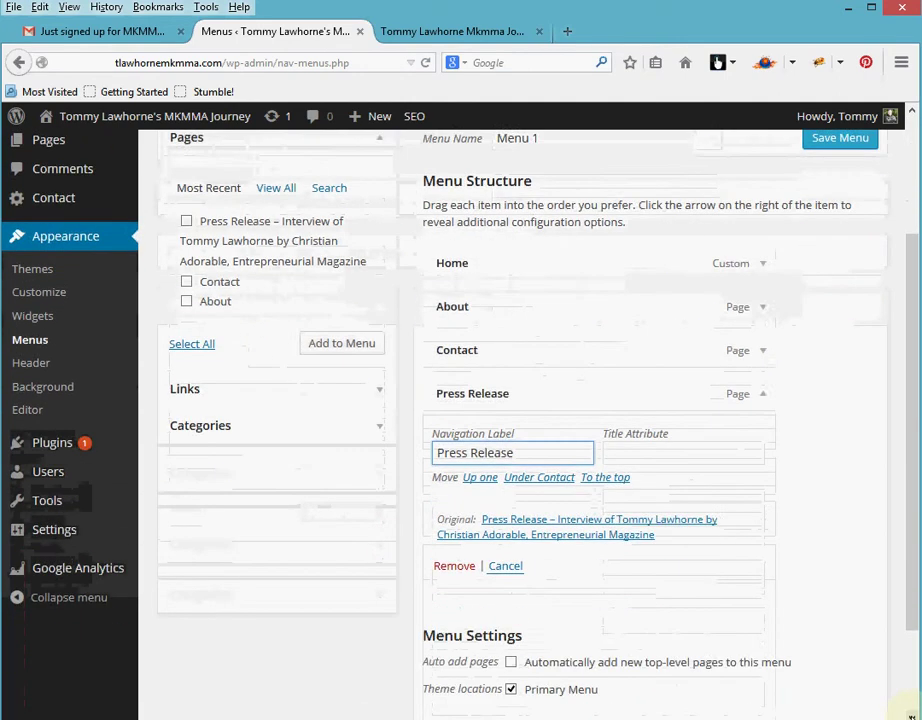
{"action": "scroll", "coordinate": [908, 714], "scroll_direction": "down", "scroll_amount": 1}
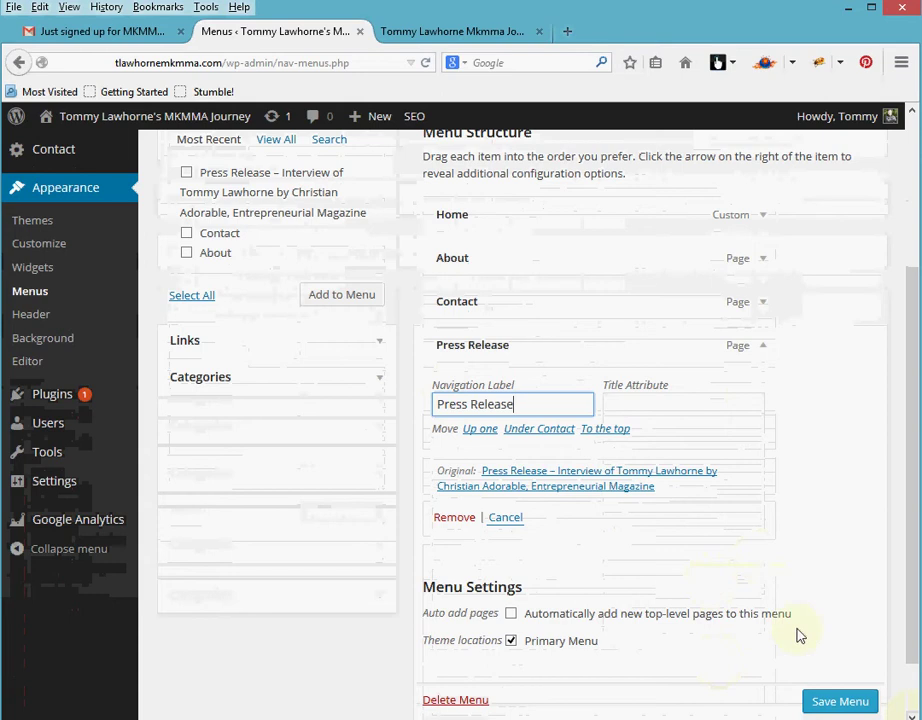
{"action": "left_click", "coordinate": [821, 706]}
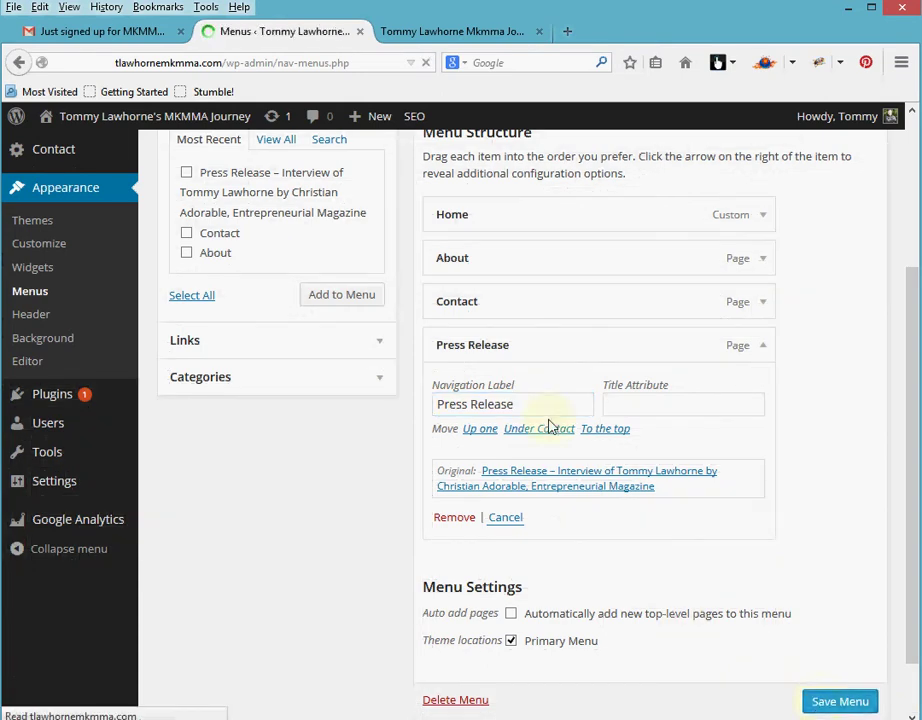
- Reload the live blog's front page to check the shortened Press Release menu label
{"action": "left_click", "coordinate": [422, 31]}
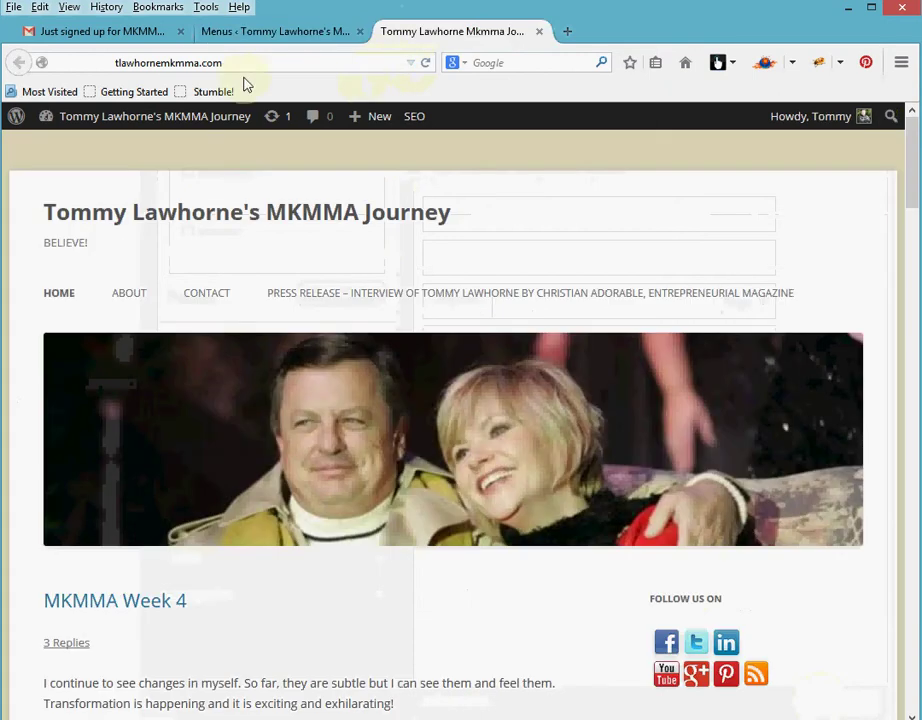
{"action": "left_click", "coordinate": [214, 62]}
{"action": "key", "text": "Return"}
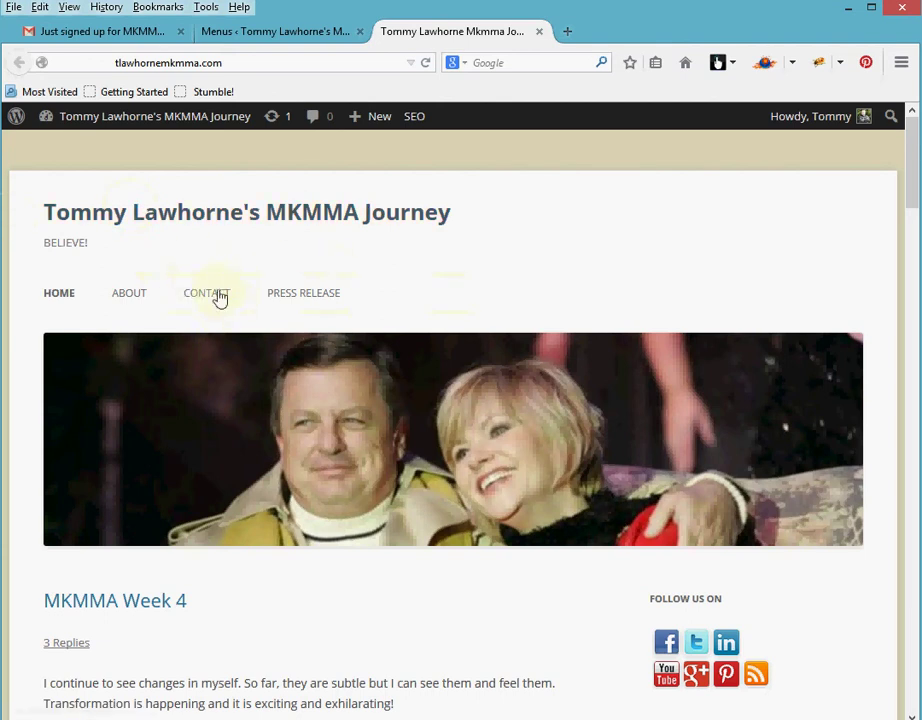
- Move the Press Release item above Contact in Menu 1's structure and save the menu
{"action": "left_click", "coordinate": [296, 33]}
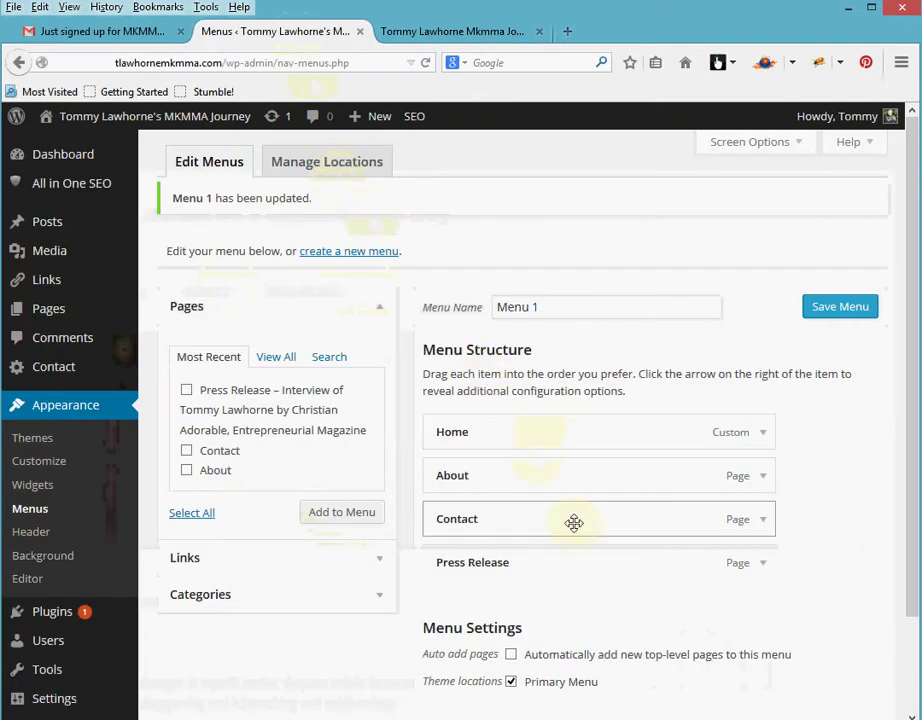
{"action": "left_click_drag", "start_coordinate": [572, 559], "coordinate": [574, 580]}
{"action": "left_click", "coordinate": [837, 313]}
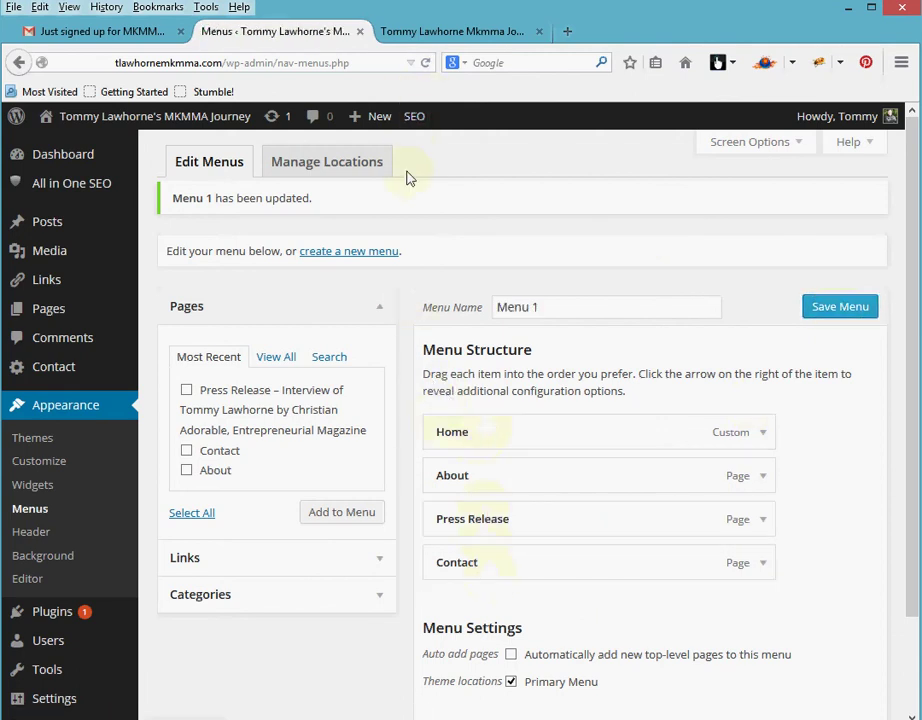
- Reload the live blog's front page to check the new order of the menu items
{"action": "left_click", "coordinate": [403, 31]}
{"action": "left_click", "coordinate": [224, 63]}
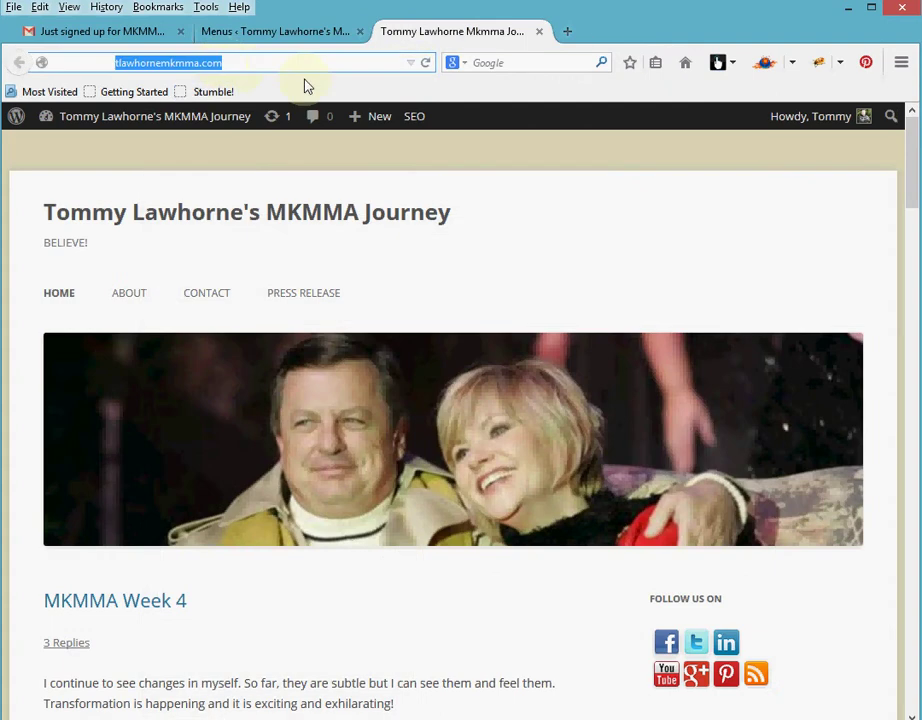
{"action": "key", "text": "Return"}
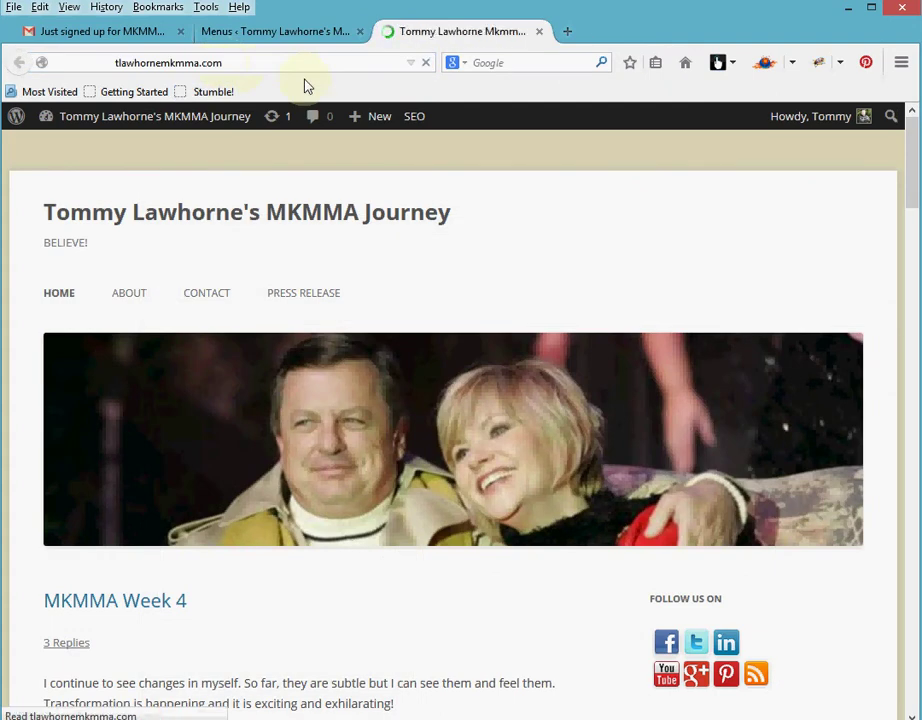
- Open the blog's widget settings and compare the Main Sidebar widgets with the sidebar on the live site
{"action": "left_click", "coordinate": [295, 35]}
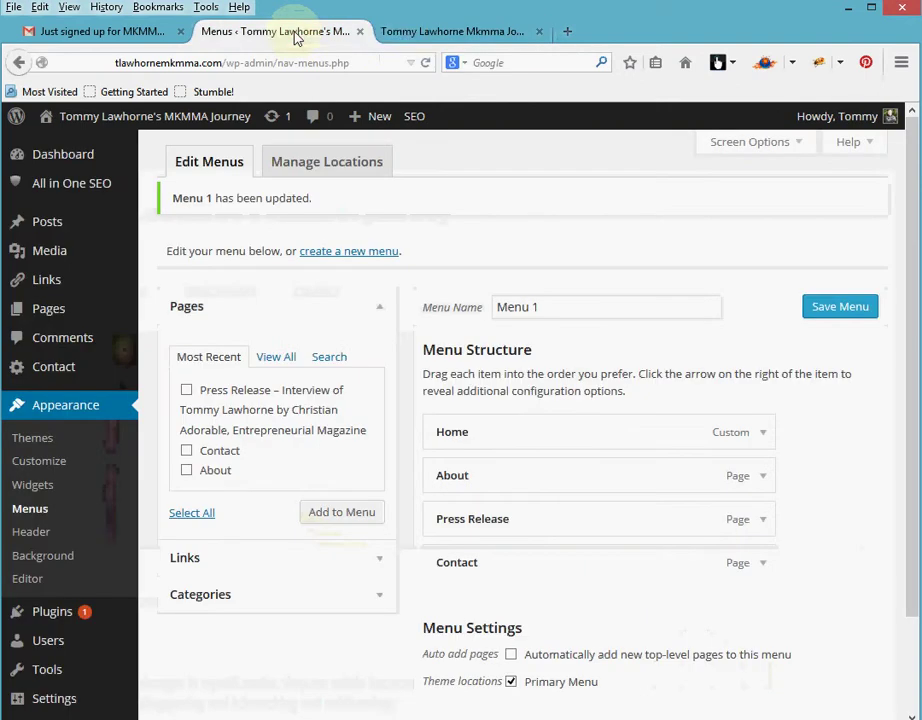
{"action": "left_click", "coordinate": [31, 488]}
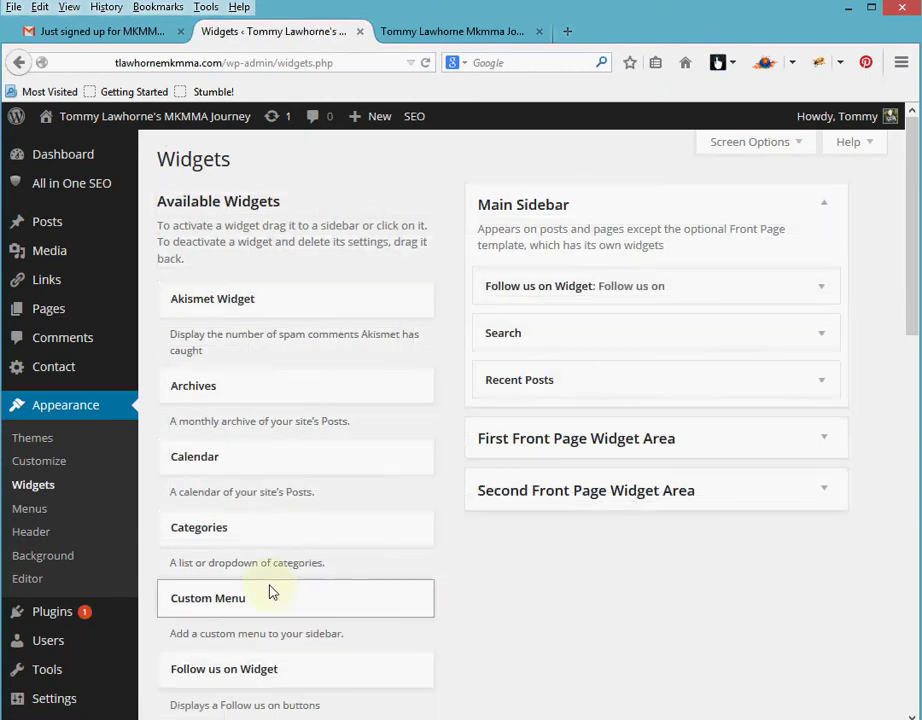
{"action": "left_click", "coordinate": [441, 35]}
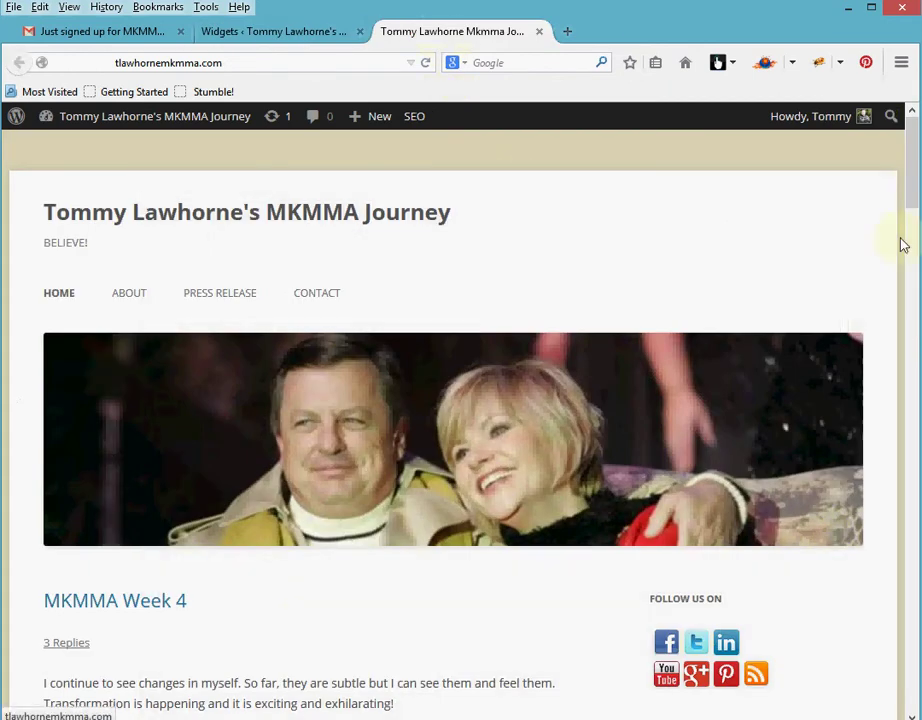
{"action": "left_click_drag", "start_coordinate": [916, 175], "coordinate": [918, 233]}
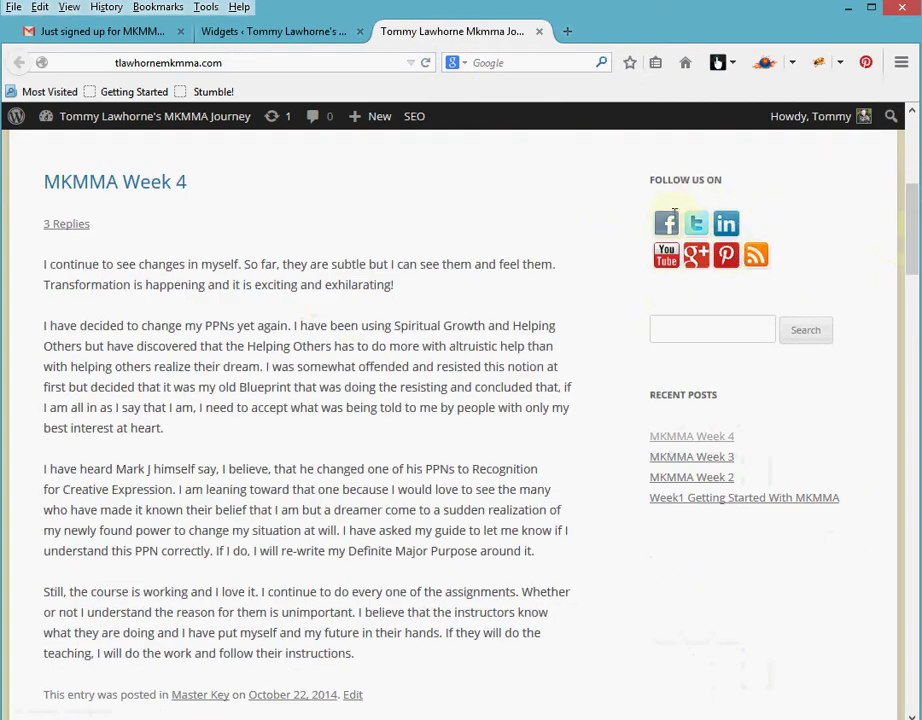
{"action": "left_click_drag", "start_coordinate": [912, 233], "coordinate": [890, 173]}
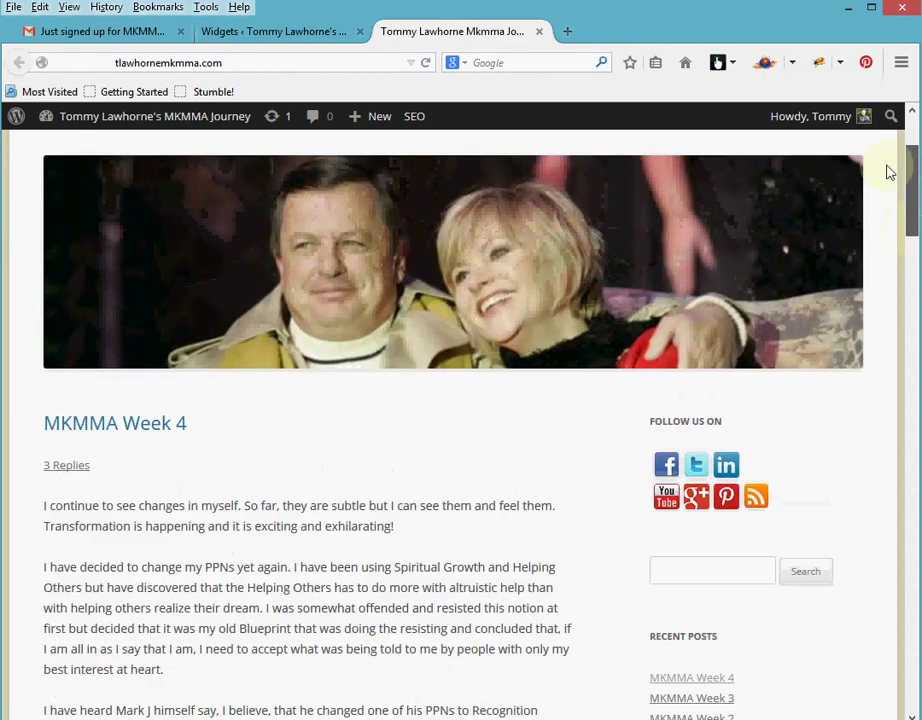
{"action": "left_click", "coordinate": [257, 32]}
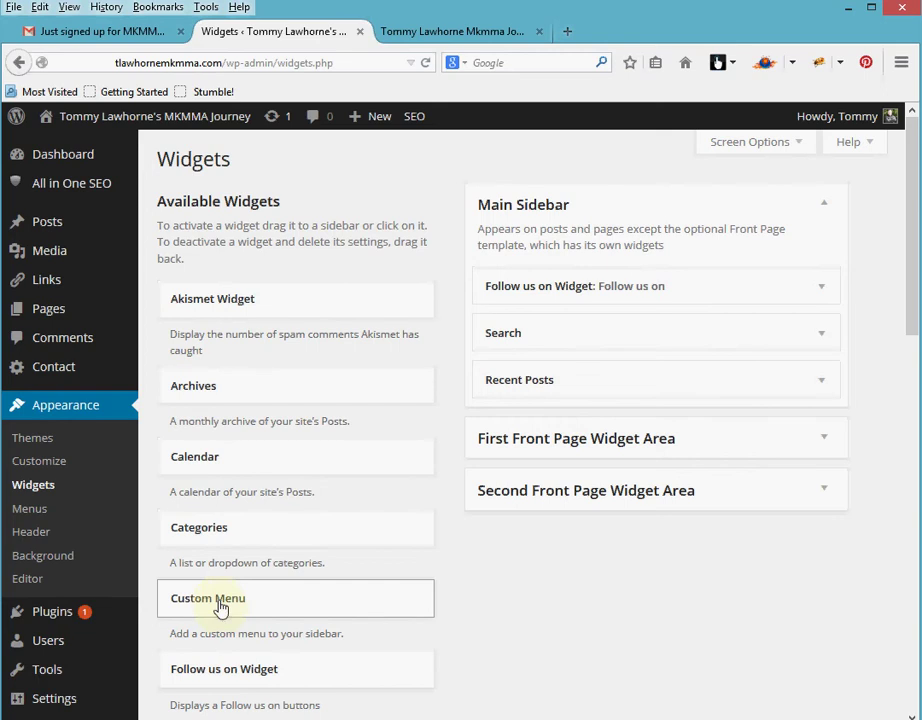
- Add the Custom Menu widget above Follow us on in the Main Sidebar, assign Menu 1 to it and save it
{"action": "mouse_move", "coordinate": [220, 607]}
{"action": "left_mouse_down"}
{"action": "mouse_move", "coordinate": [298, 566]}
{"action": "mouse_move", "coordinate": [358, 500]}
{"action": "mouse_move", "coordinate": [171, 621]}
{"action": "mouse_move", "coordinate": [232, 607]}
{"action": "left_mouse_up"}
{"action": "left_click", "coordinate": [232, 607]}
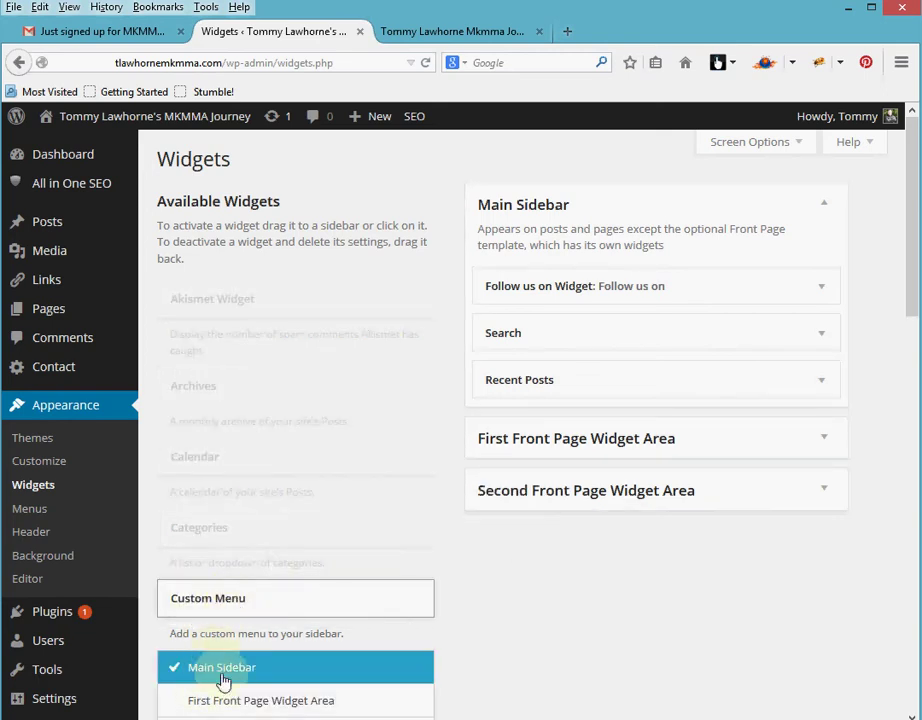
{"action": "left_click", "coordinate": [240, 605]}
{"action": "left_click_drag", "start_coordinate": [240, 605], "coordinate": [556, 281]}
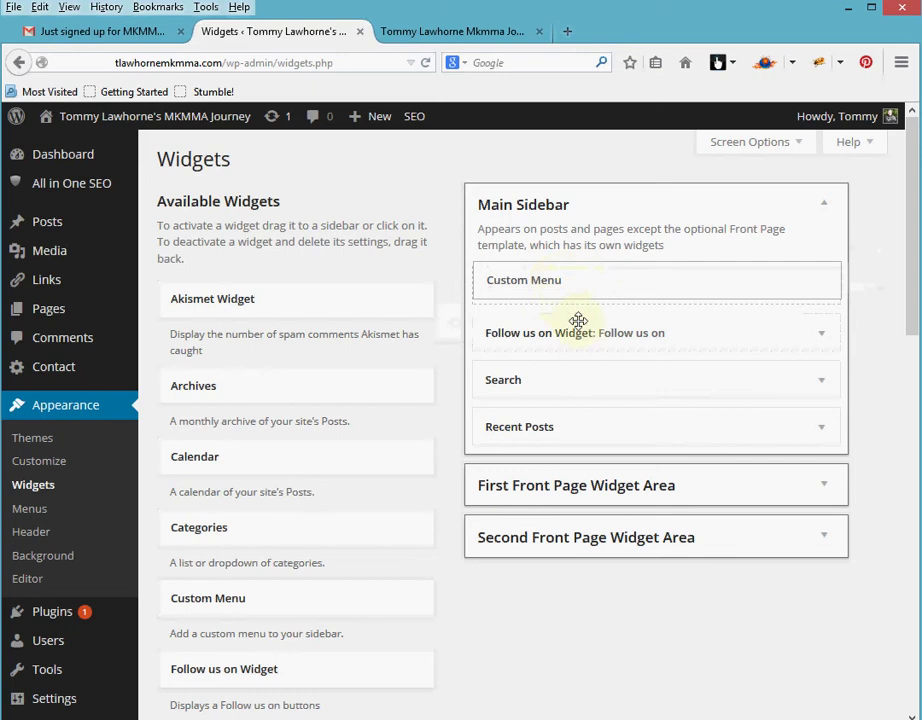
{"action": "left_click", "coordinate": [610, 387]}
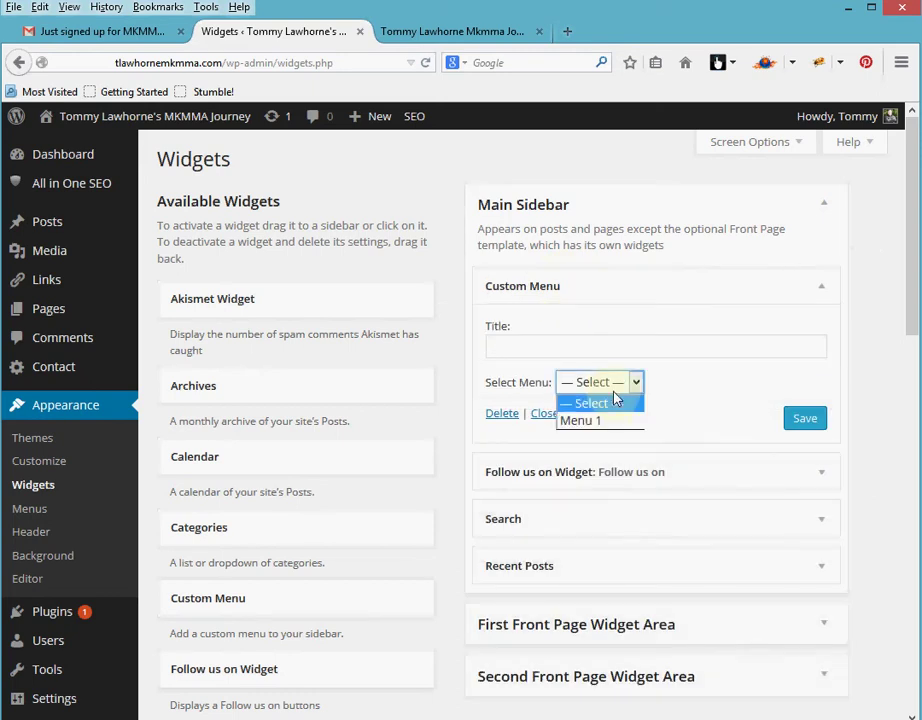
{"action": "left_click", "coordinate": [604, 421]}
{"action": "left_click", "coordinate": [806, 419]}
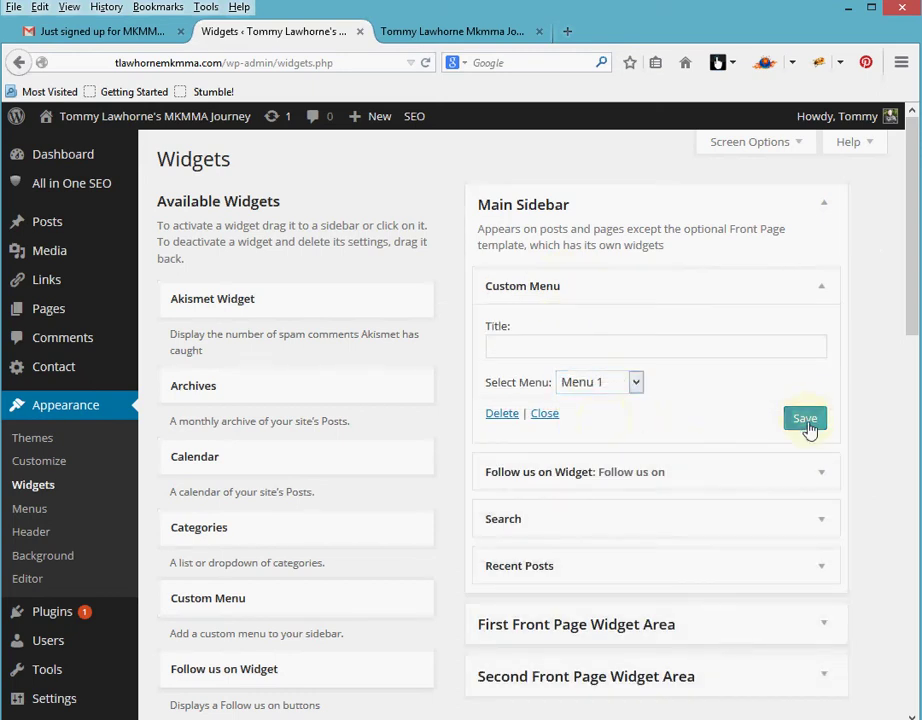
- Reload the live blog's front page to check the sidebar for the Custom Menu widget
{"action": "left_click", "coordinate": [418, 37]}
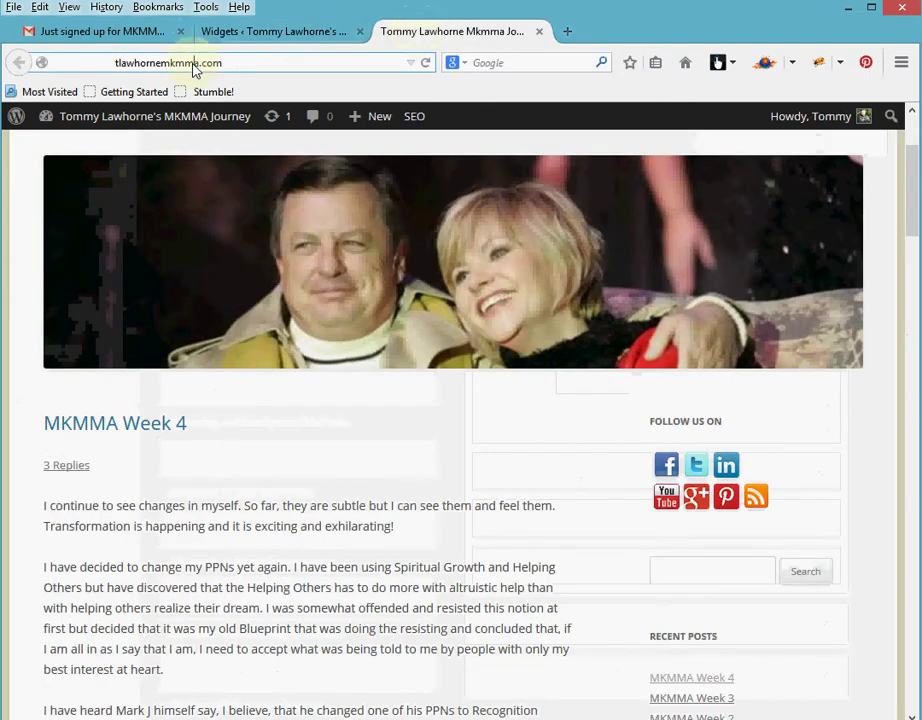
{"action": "double_click", "coordinate": [195, 64]}
{"action": "key", "text": "Return"}
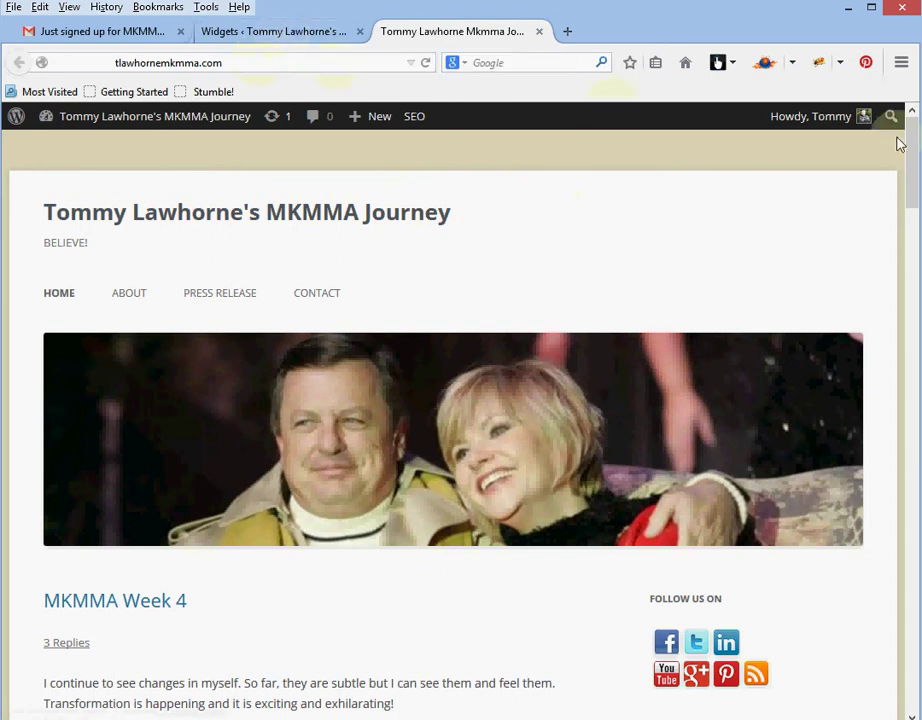
{"action": "mouse_move", "coordinate": [916, 155]}
{"action": "left_mouse_down"}
{"action": "mouse_move", "coordinate": [916, 245]}
{"action": "mouse_move", "coordinate": [908, 144]}
{"action": "left_mouse_up"}
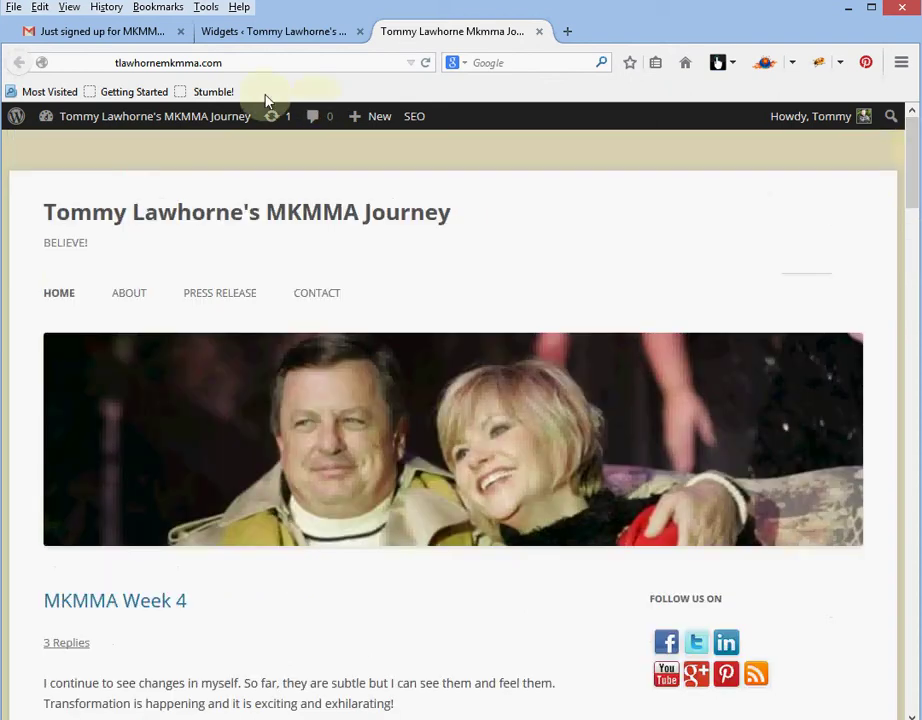
- Reselect Menu 1 in the Main Sidebar's Custom Menu widget and save the widget again
{"action": "left_click", "coordinate": [236, 34]}
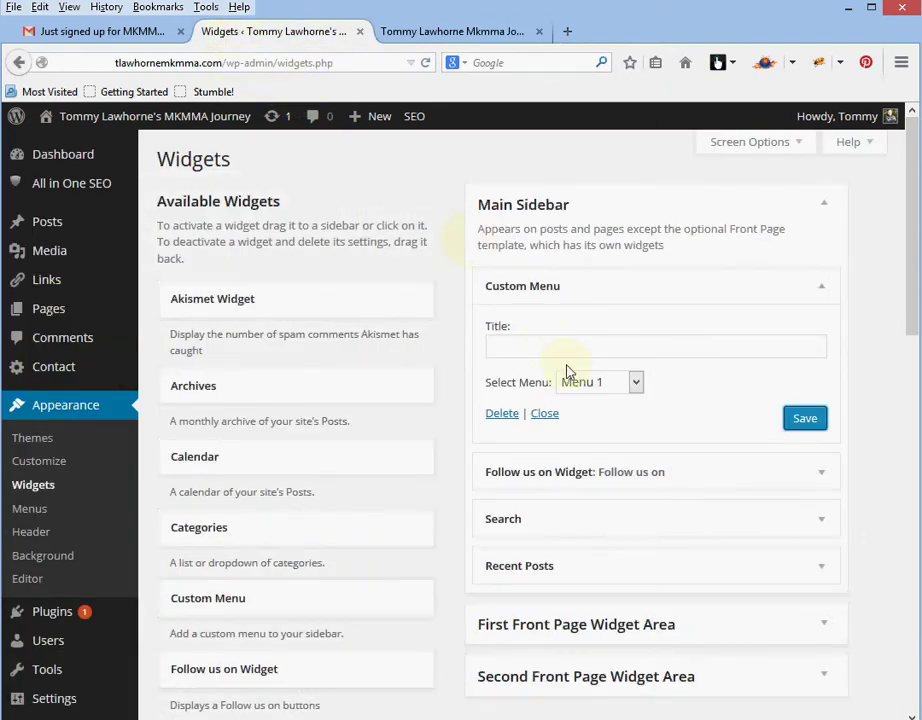
{"action": "left_click", "coordinate": [636, 385]}
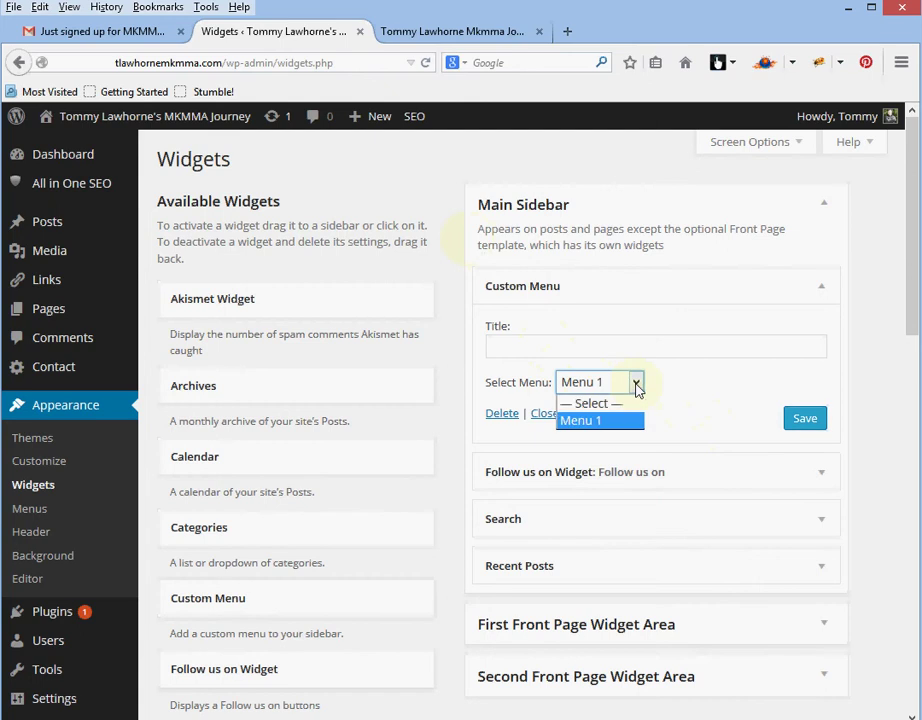
{"action": "left_click", "coordinate": [630, 420]}
{"action": "left_click", "coordinate": [810, 428]}
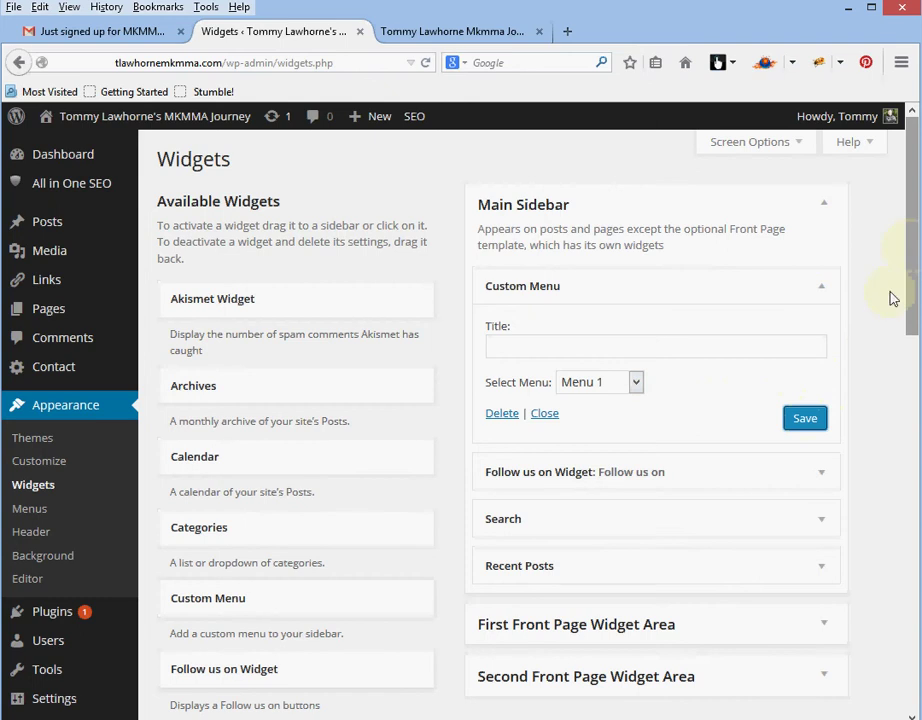
{"action": "left_click", "coordinate": [803, 420]}
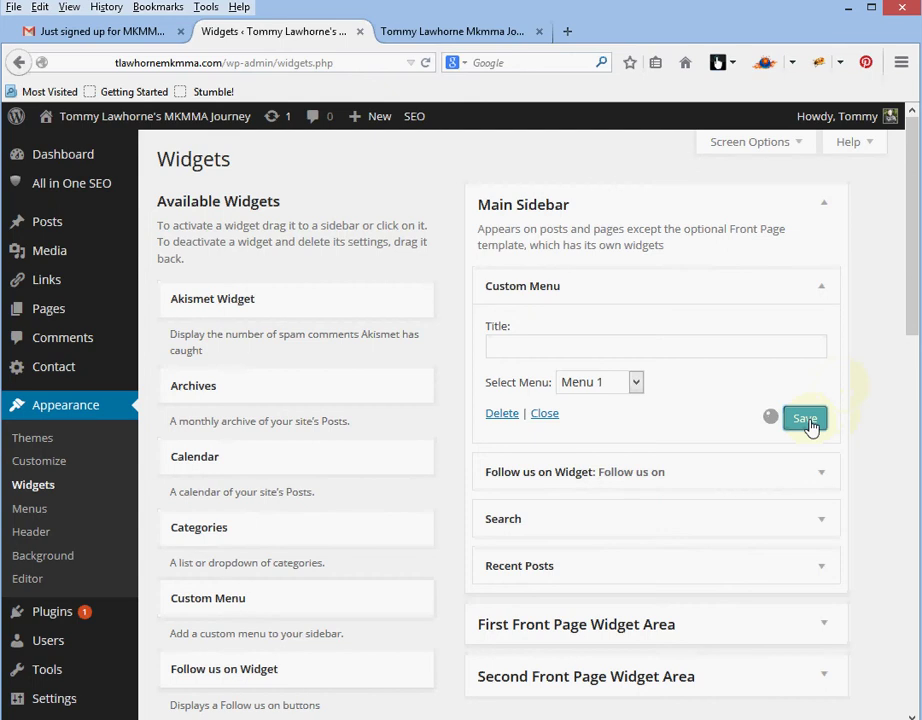
- Reload the live blog's front page to check the sidebar after saving the widget again
{"action": "left_click", "coordinate": [440, 35]}
{"action": "left_click", "coordinate": [262, 62]}
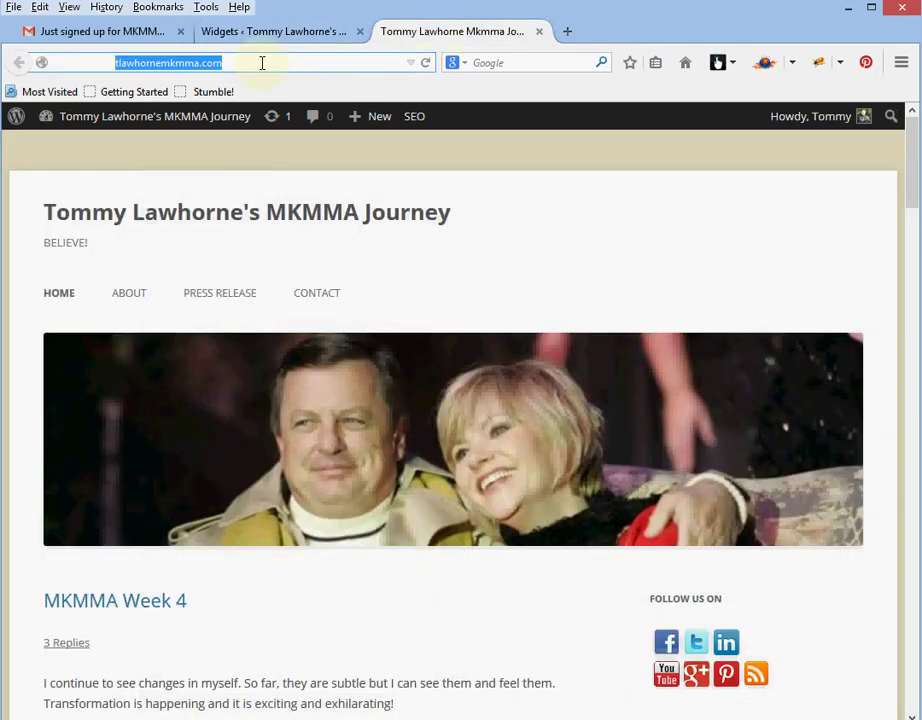
{"action": "key", "text": "Return"}
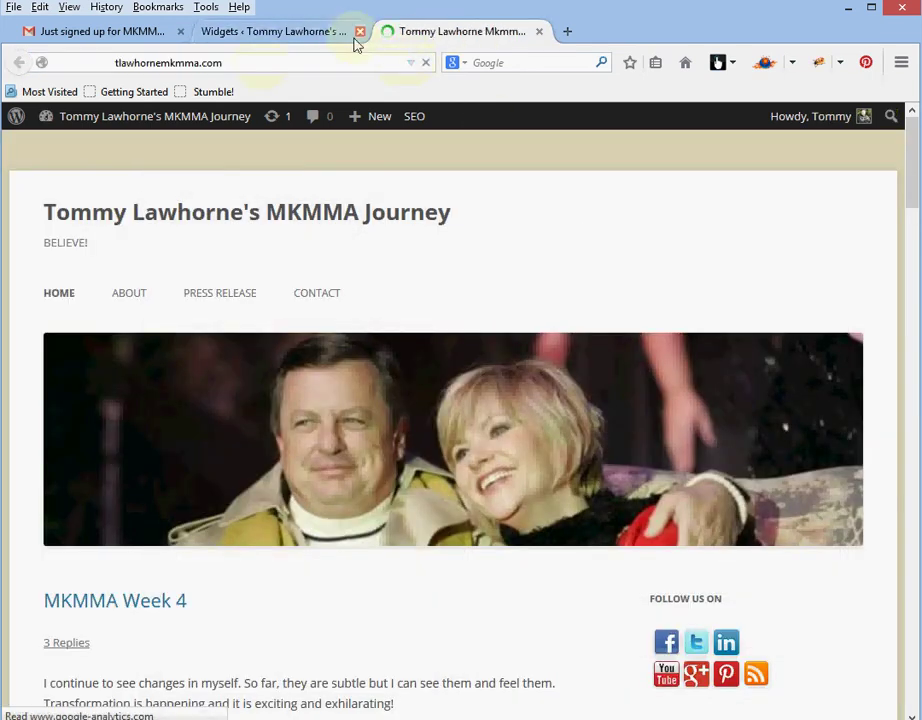
- Open the WP Super Cache settings from the blog's admin area, set Caching Off and update the status
{"action": "left_click", "coordinate": [305, 38]}
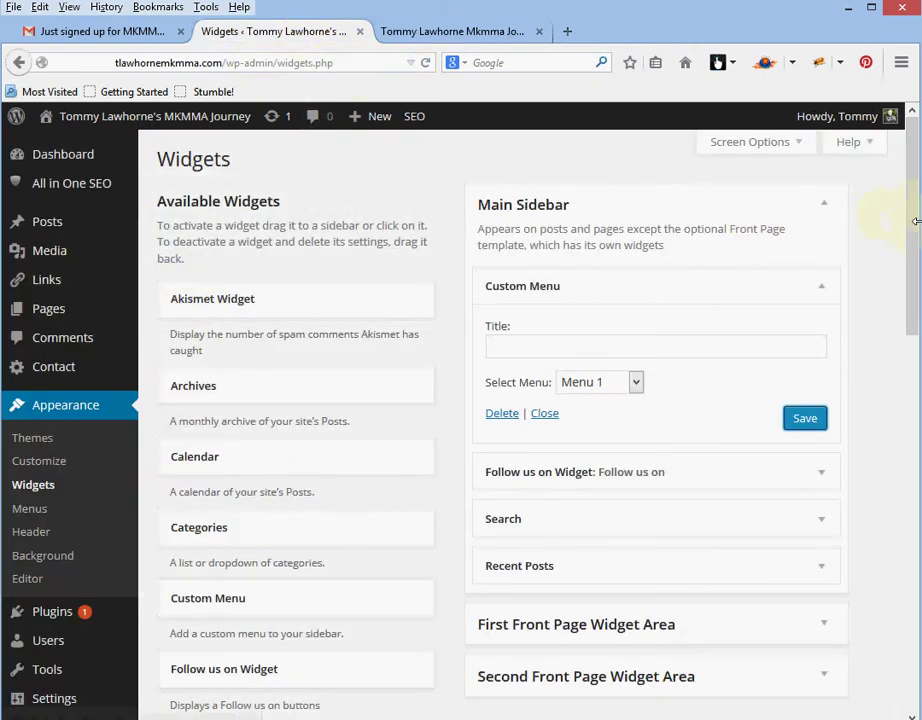
{"action": "scroll", "coordinate": [915, 263], "scroll_direction": "down", "scroll_amount": 1}
{"action": "left_click_drag", "start_coordinate": [915, 263], "coordinate": [913, 407]}
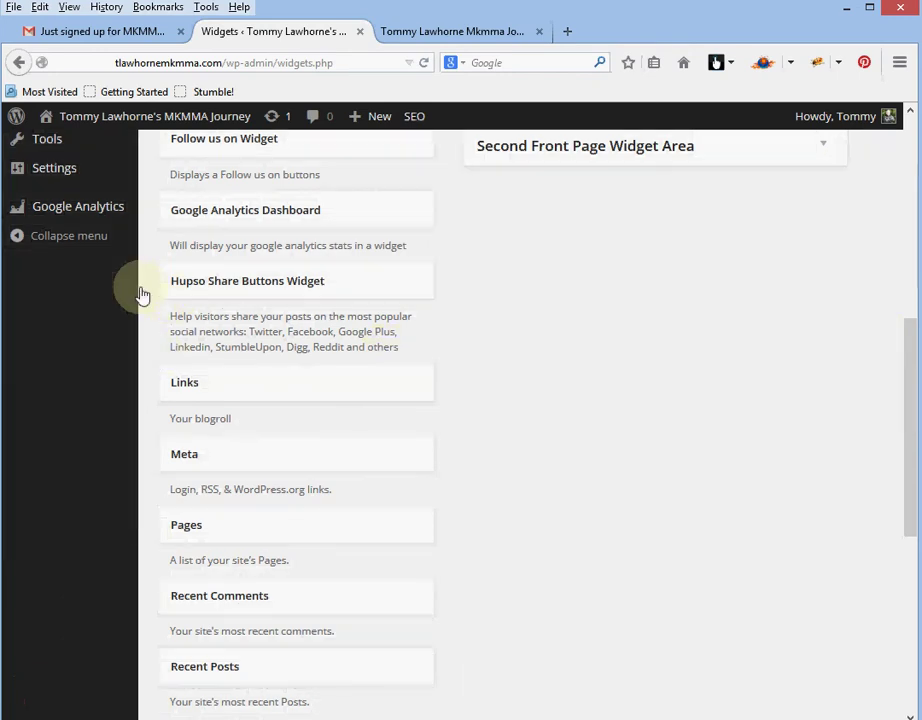
{"action": "mouse_move", "coordinate": [86, 172]}
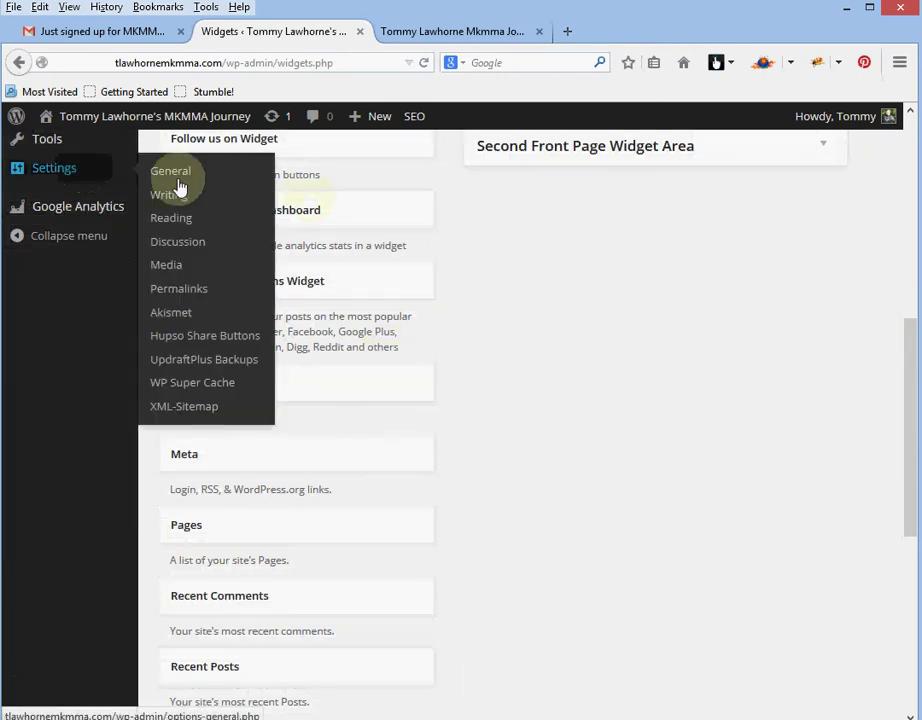
{"action": "left_click", "coordinate": [205, 385]}
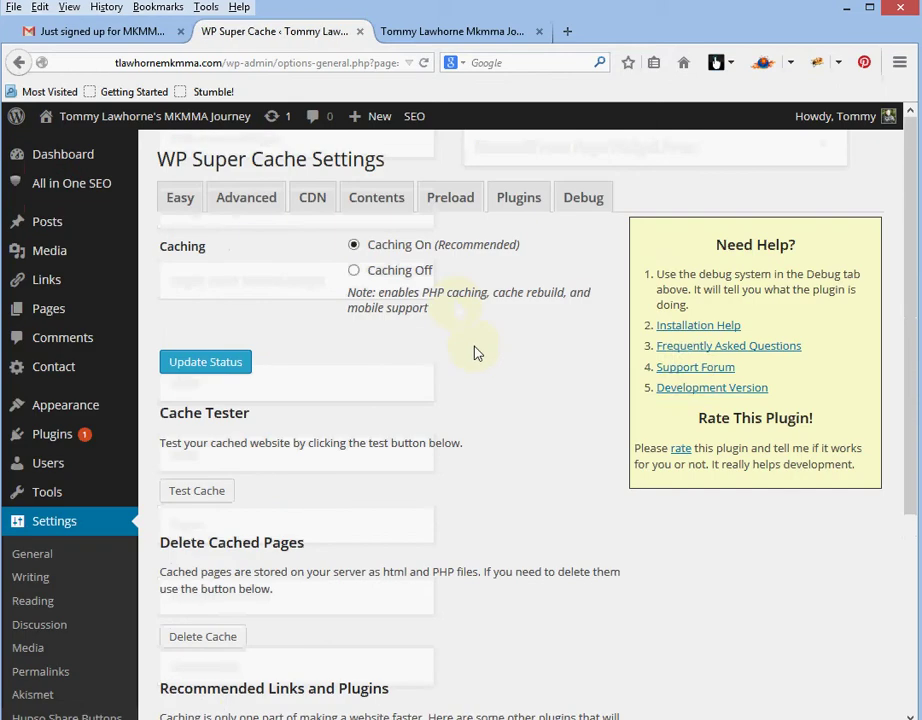
{"action": "left_click", "coordinate": [353, 270]}
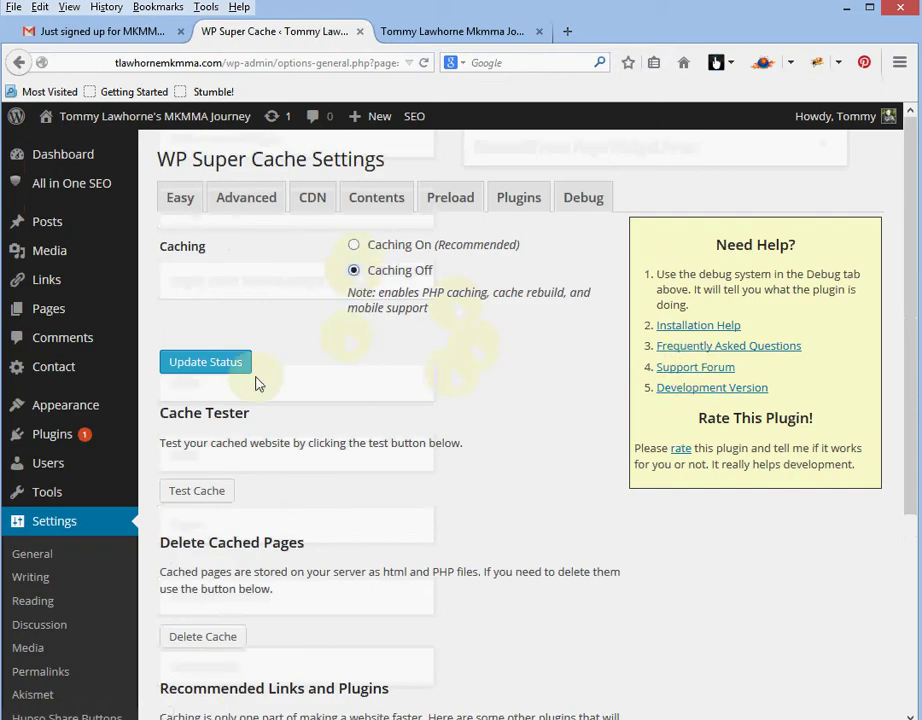
{"action": "left_click", "coordinate": [225, 370]}
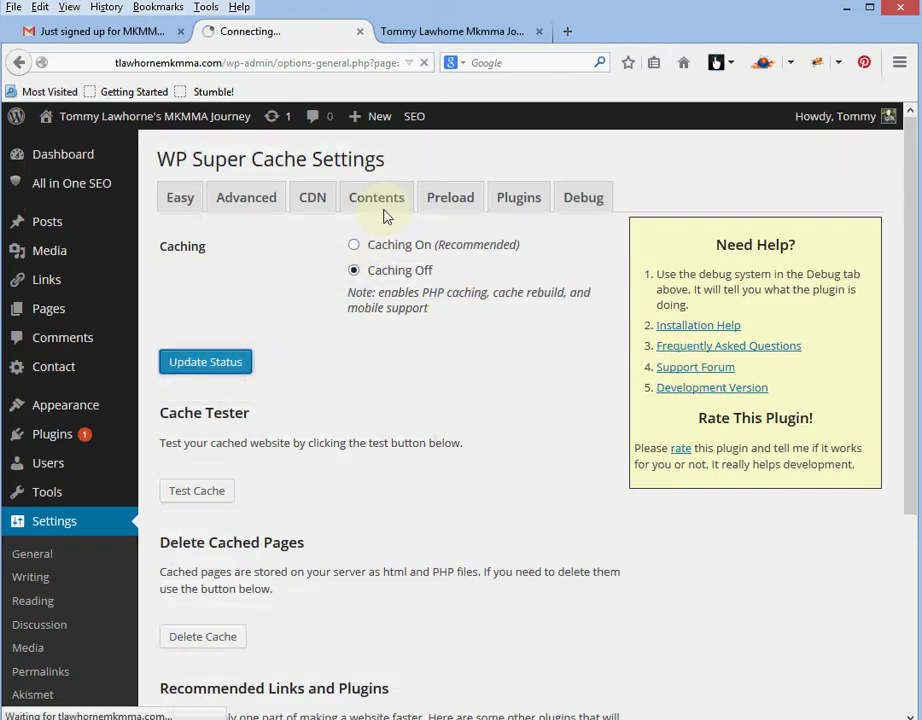
- Reload the live blog's front page with caching off and compare the sidebar menu with the header menu
{"action": "left_click", "coordinate": [437, 36]}
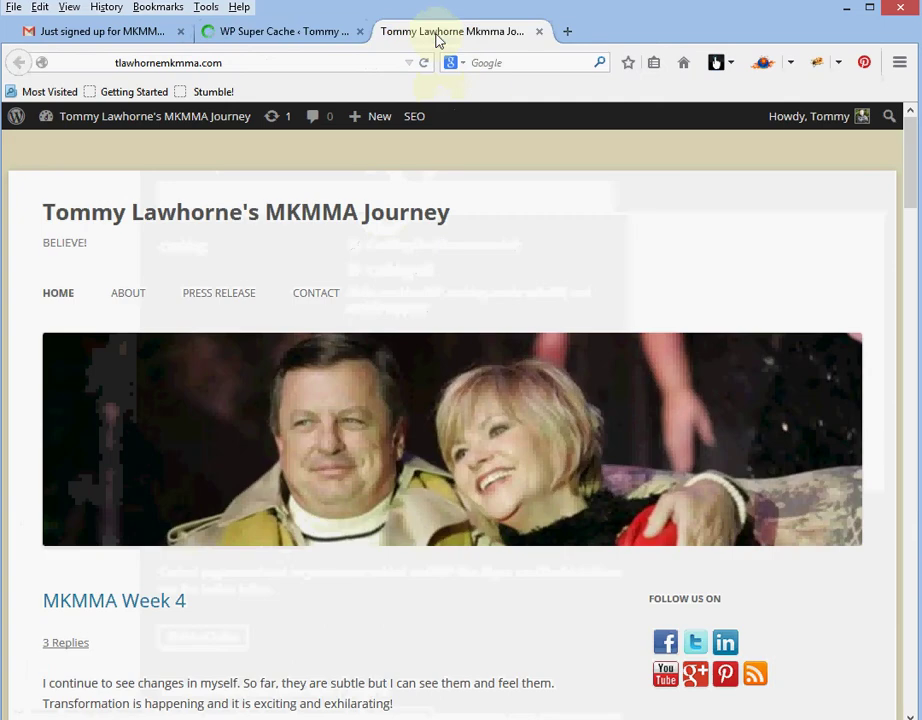
{"action": "left_click", "coordinate": [261, 63]}
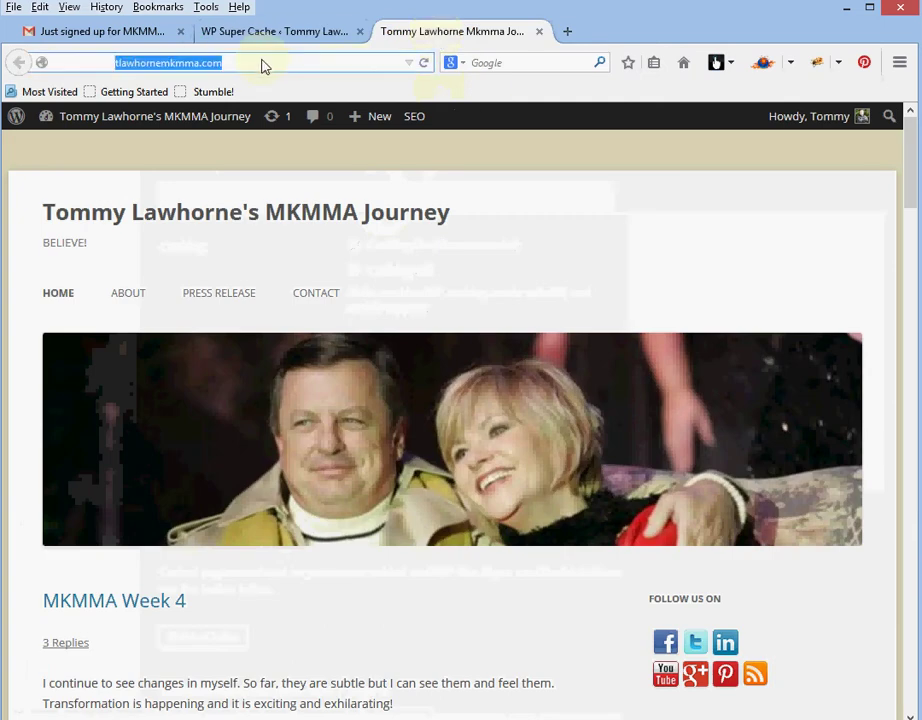
{"action": "key", "text": "Return"}
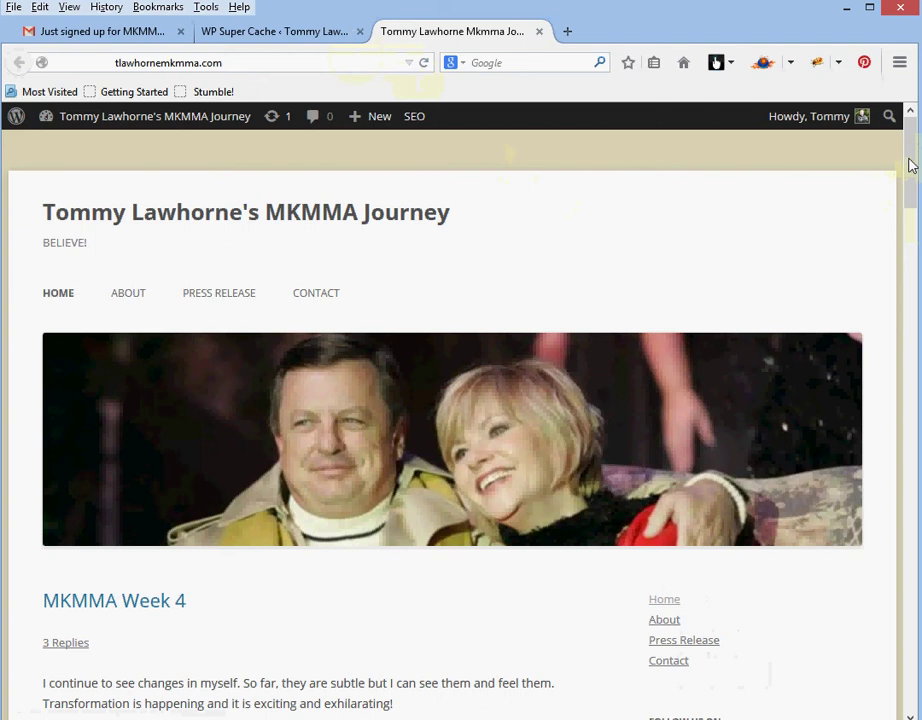
{"action": "left_click_drag", "start_coordinate": [911, 165], "coordinate": [910, 231]}
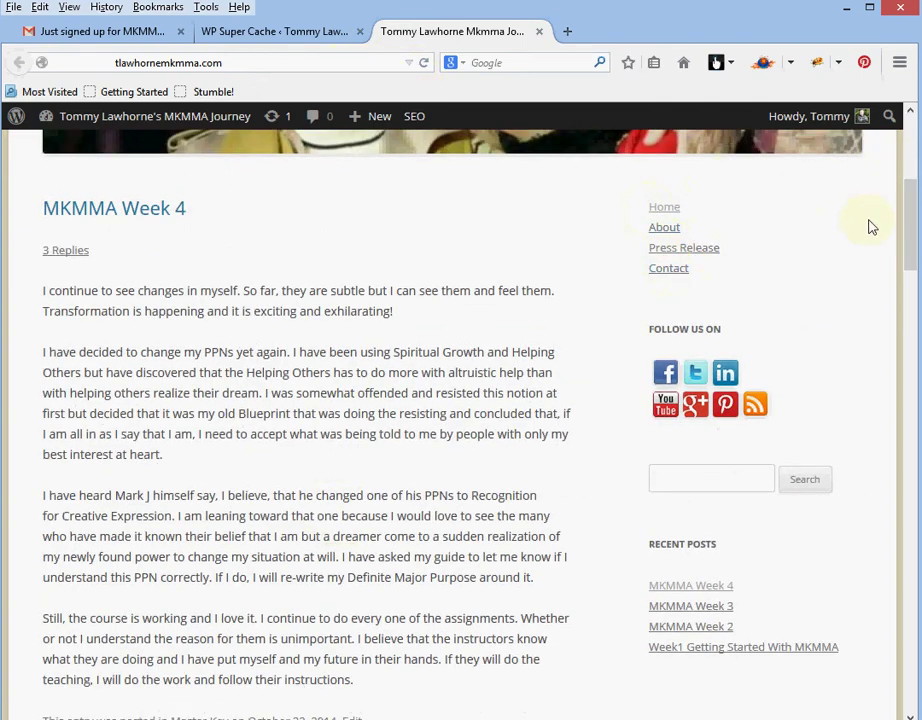
{"action": "left_click_drag", "start_coordinate": [910, 227], "coordinate": [908, 181]}
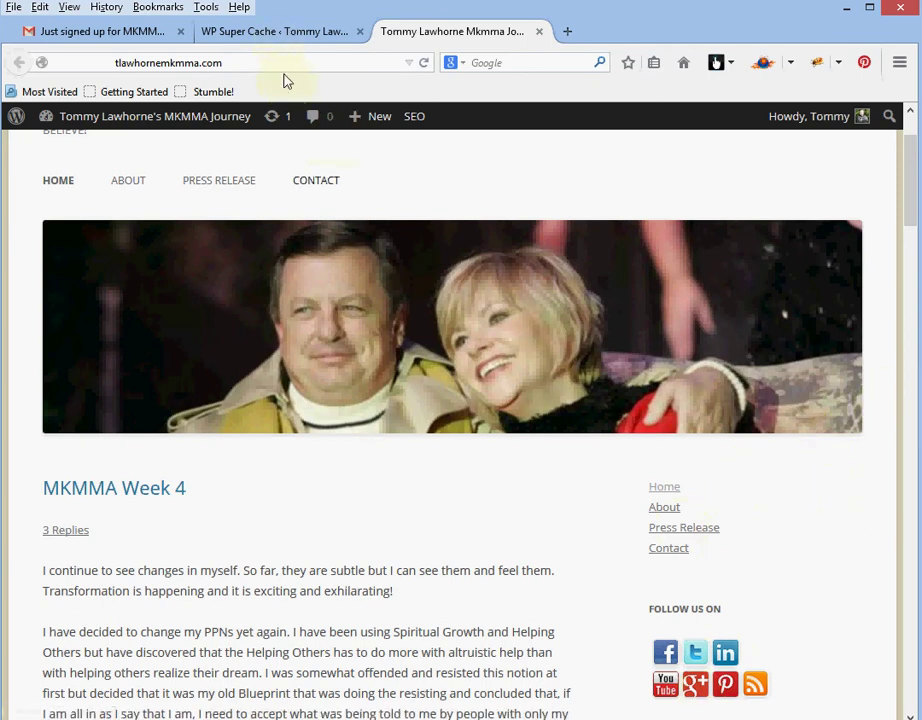
- Return to the blog's widget settings and delete the Custom Menu widget from the Main Sidebar
{"action": "left_click", "coordinate": [283, 32]}
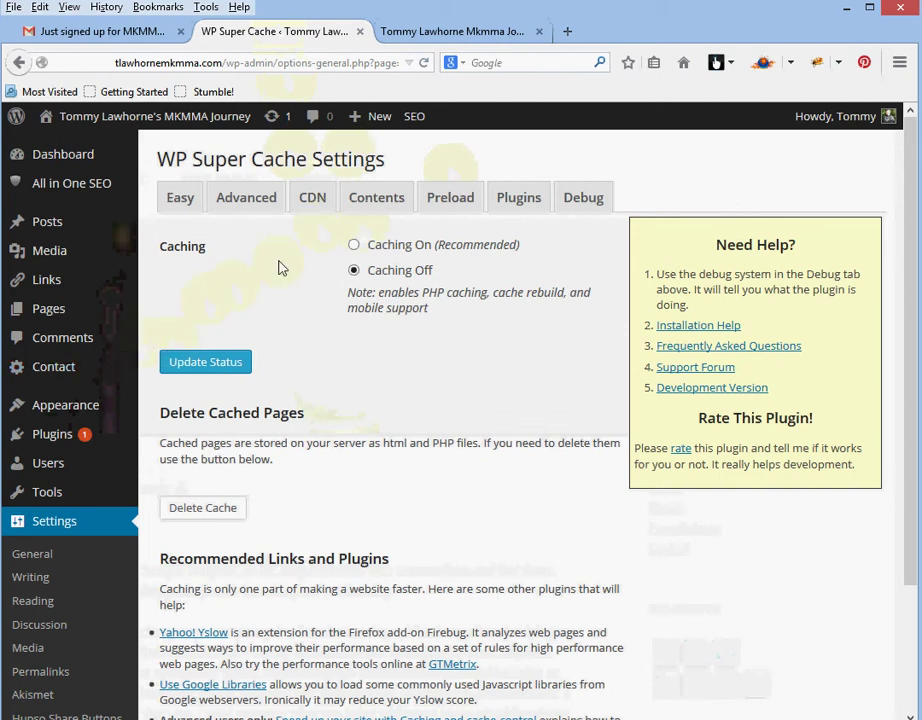
{"action": "mouse_move", "coordinate": [98, 405]}
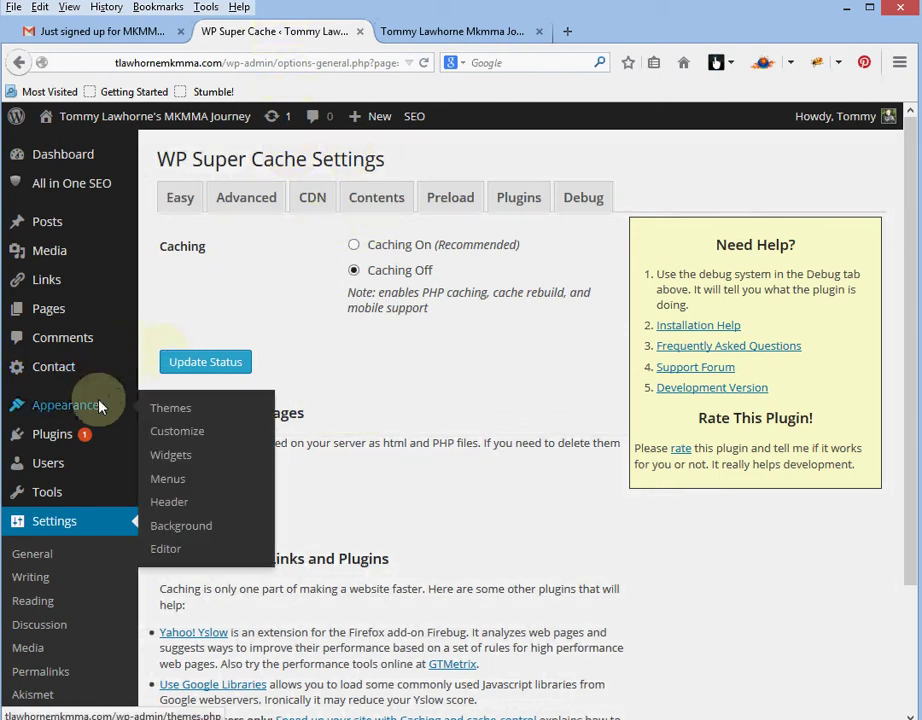
{"action": "left_click", "coordinate": [178, 455]}
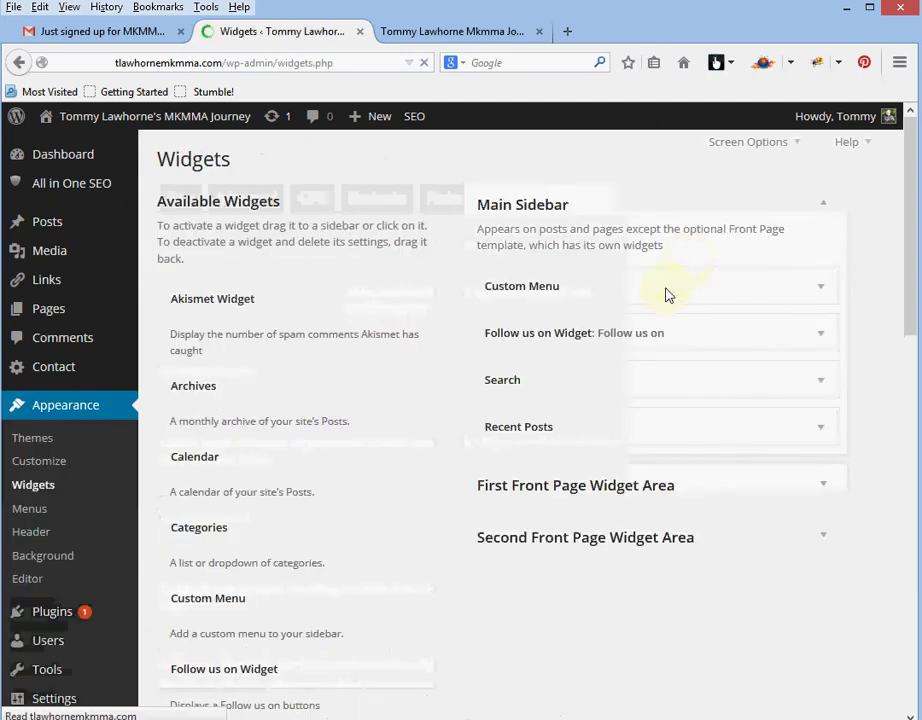
{"action": "left_click", "coordinate": [821, 292]}
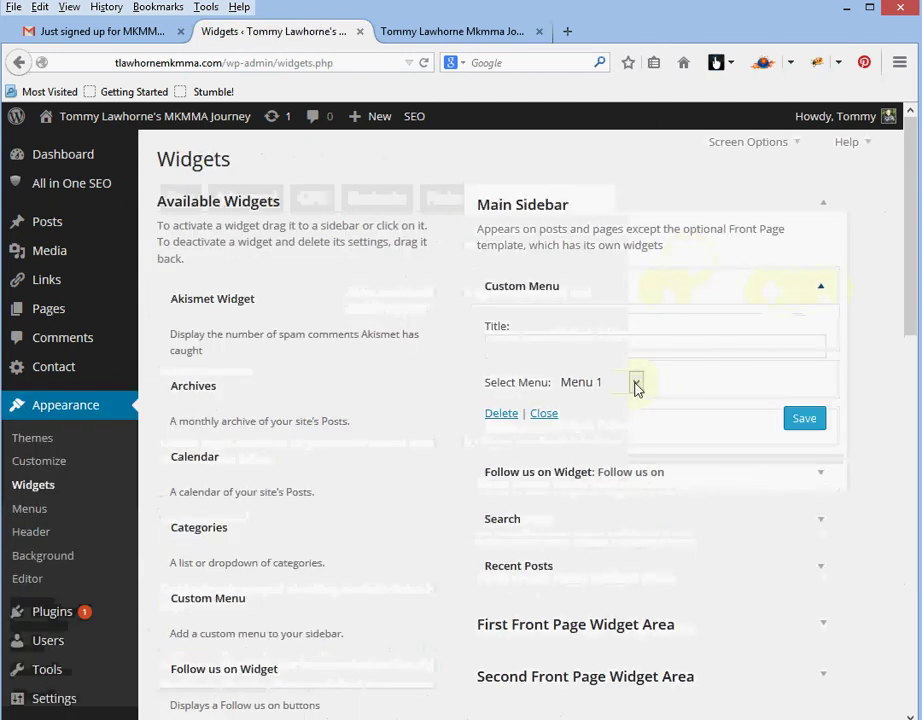
{"action": "left_click", "coordinate": [511, 416]}
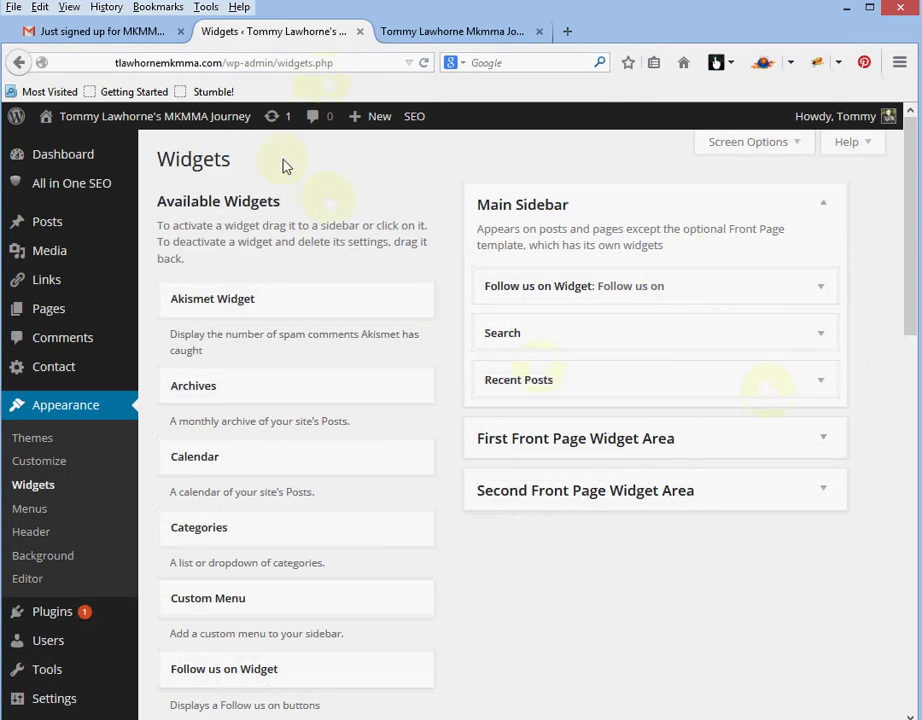
- Reload the live blog's front page to check the sidebar after deleting the Custom Menu widget
{"action": "left_click", "coordinate": [440, 32]}
{"action": "left_click", "coordinate": [272, 66]}
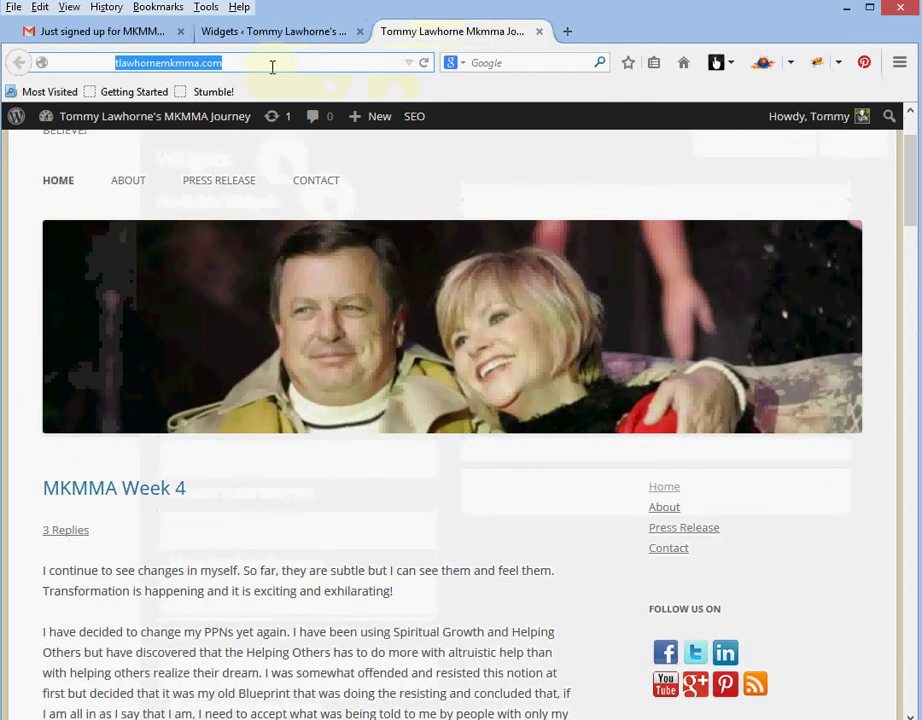
{"action": "key", "text": "Return"}
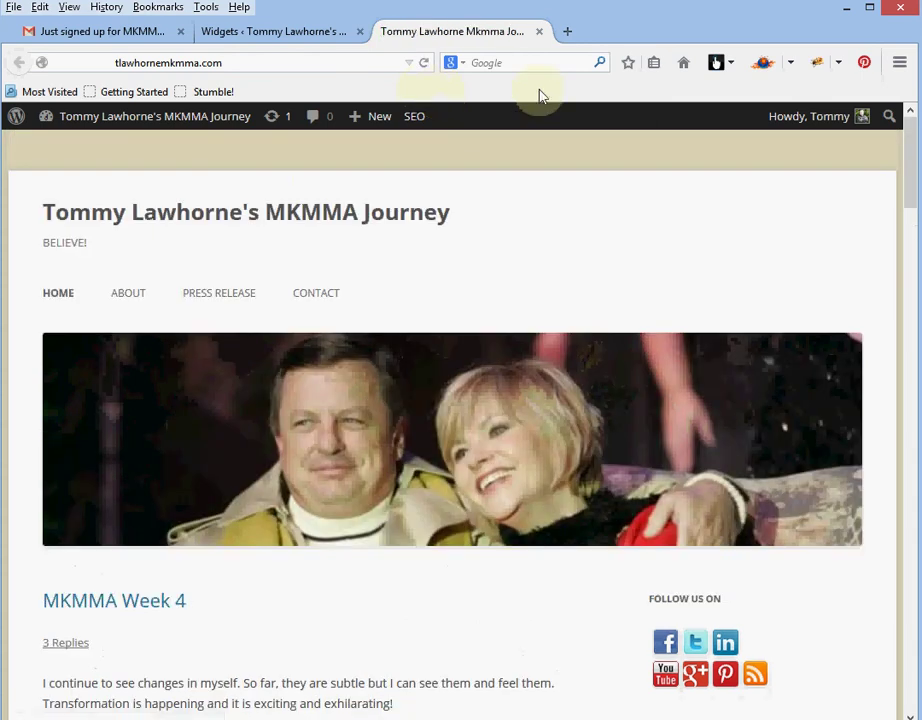
- Set WP Super Cache to Caching On, update the status and return to the live blog's front page
{"action": "left_click", "coordinate": [285, 32]}
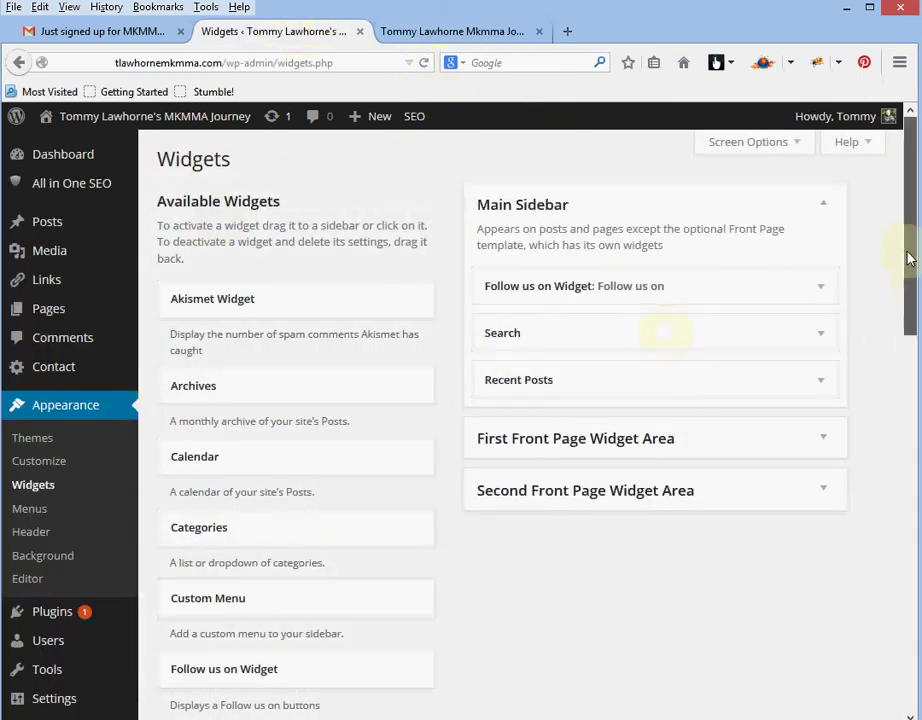
{"action": "left_click_drag", "start_coordinate": [908, 253], "coordinate": [518, 364]}
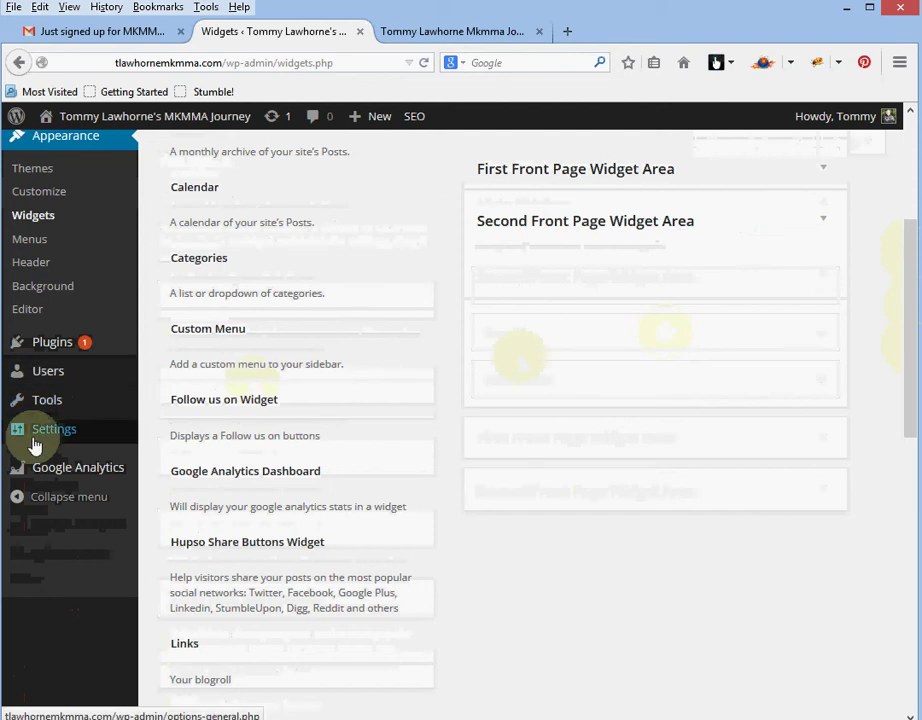
{"action": "mouse_move", "coordinate": [35, 443]}
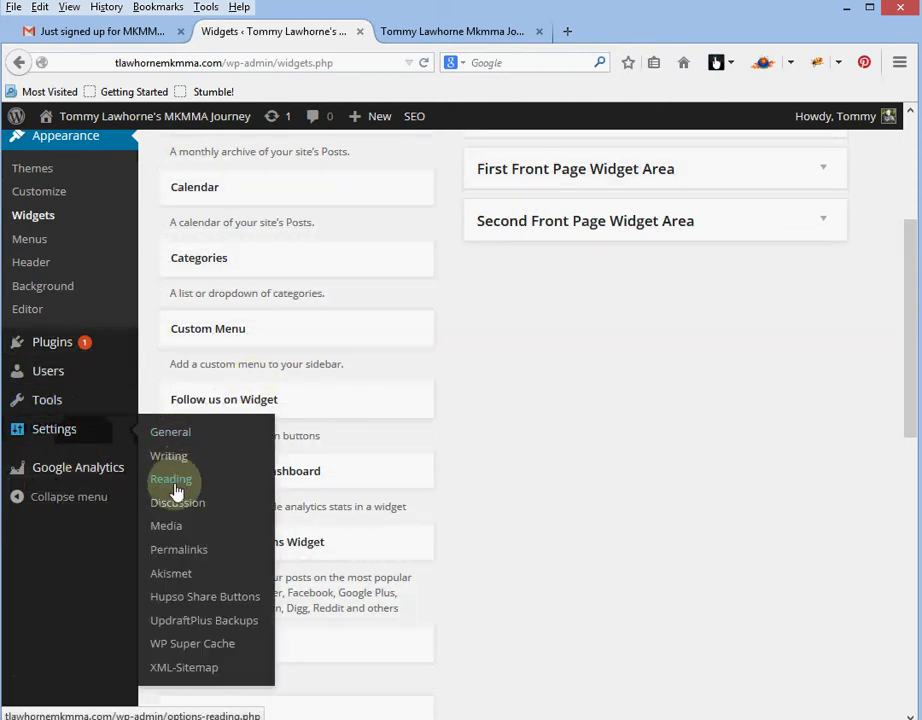
{"action": "left_click", "coordinate": [180, 645]}
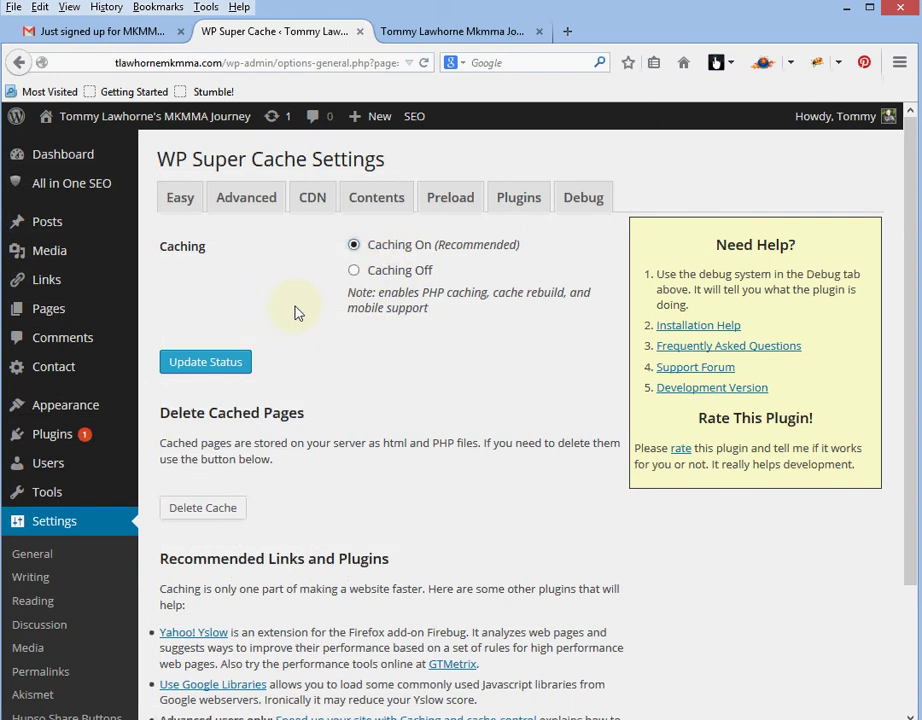
{"action": "left_click", "coordinate": [236, 362]}
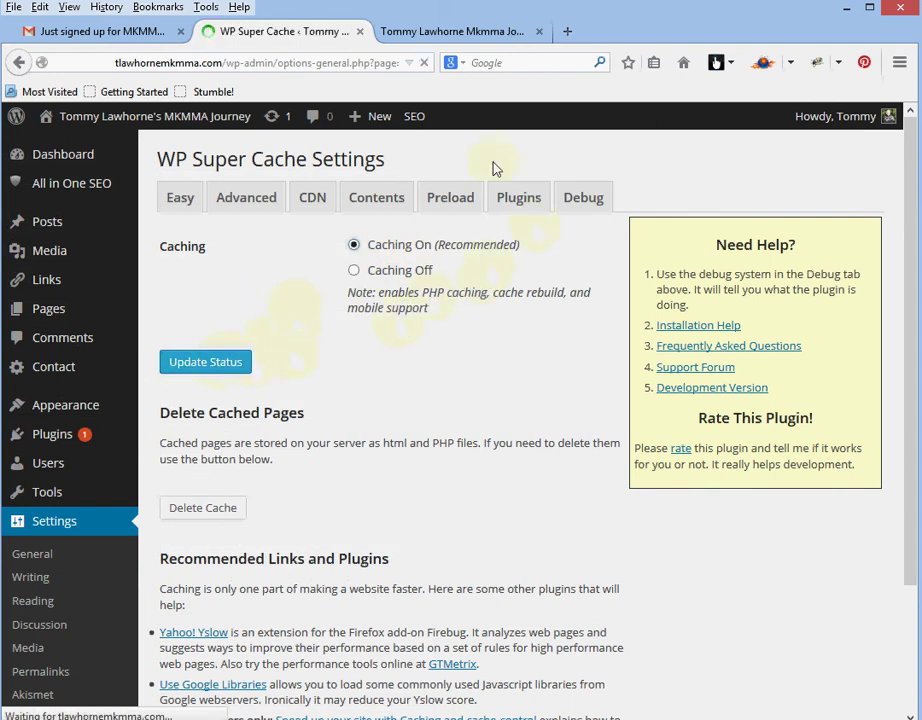
{"action": "left_click", "coordinate": [452, 32]}
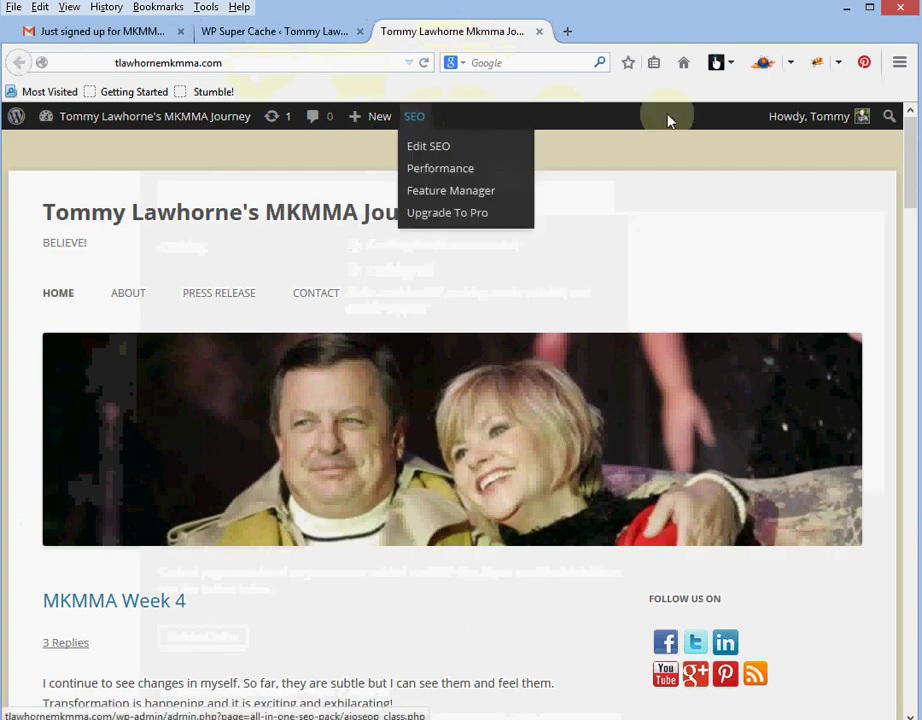